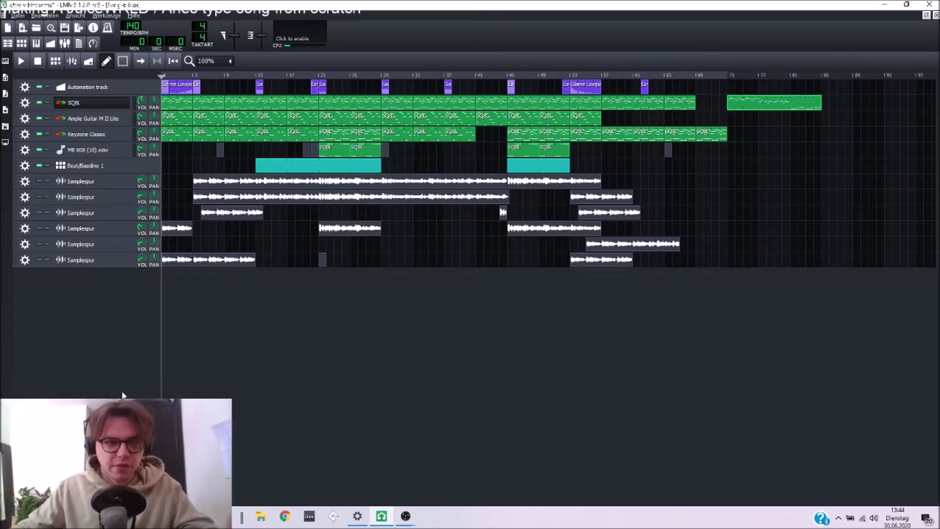
Step: Show the SQ8L track's synth interface to inspect its NICE LEAD preset, and close the interface
{"action": "left_click", "coordinate": [95, 102]}
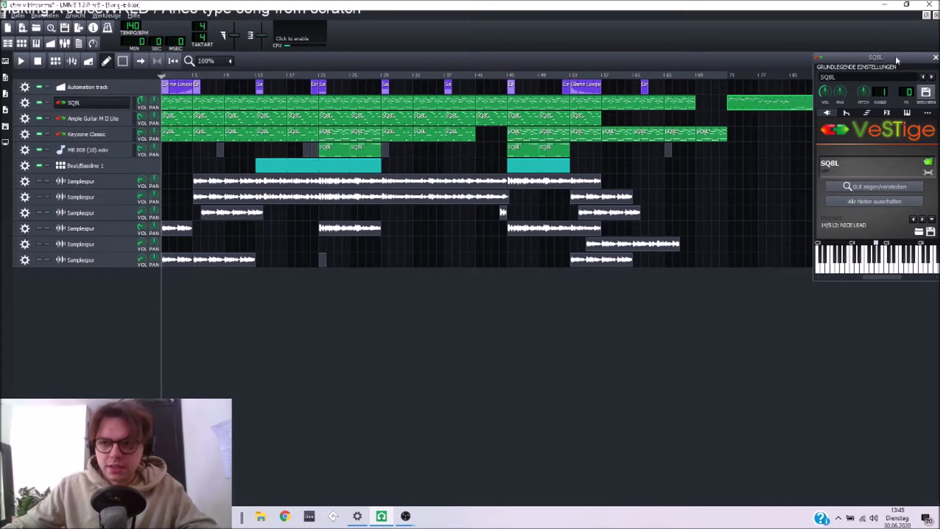
{"action": "left_click_drag", "start_coordinate": [898, 54], "coordinate": [678, 84]}
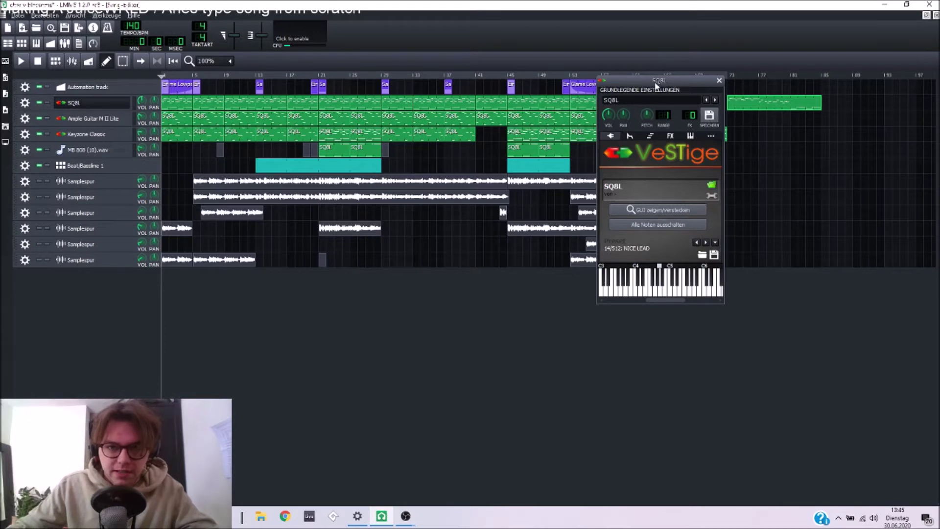
{"action": "left_click", "coordinate": [660, 209]}
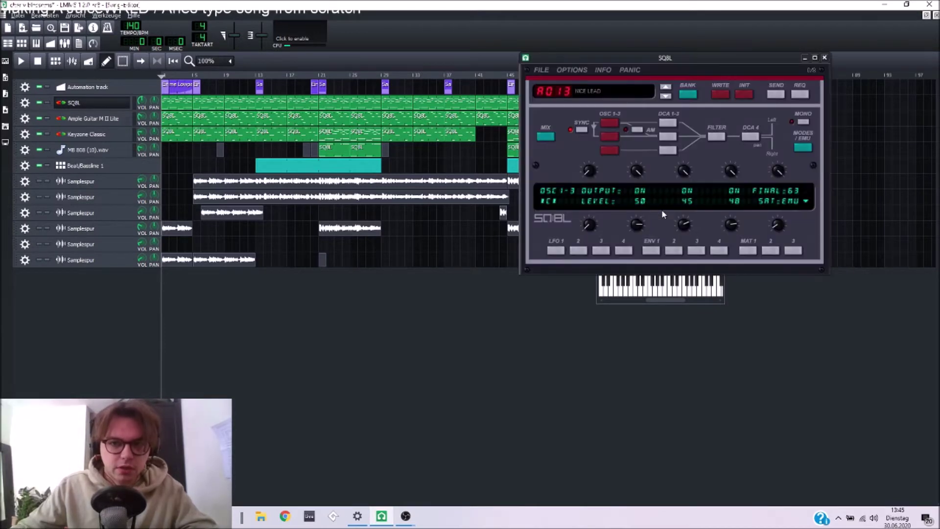
{"action": "left_click_drag", "start_coordinate": [694, 57], "coordinate": [658, 86]}
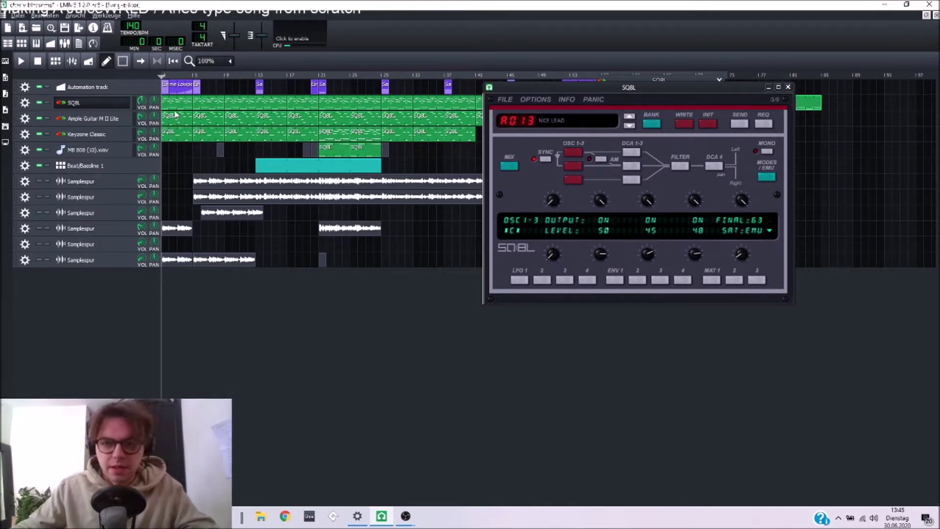
{"action": "left_click", "coordinate": [787, 86]}
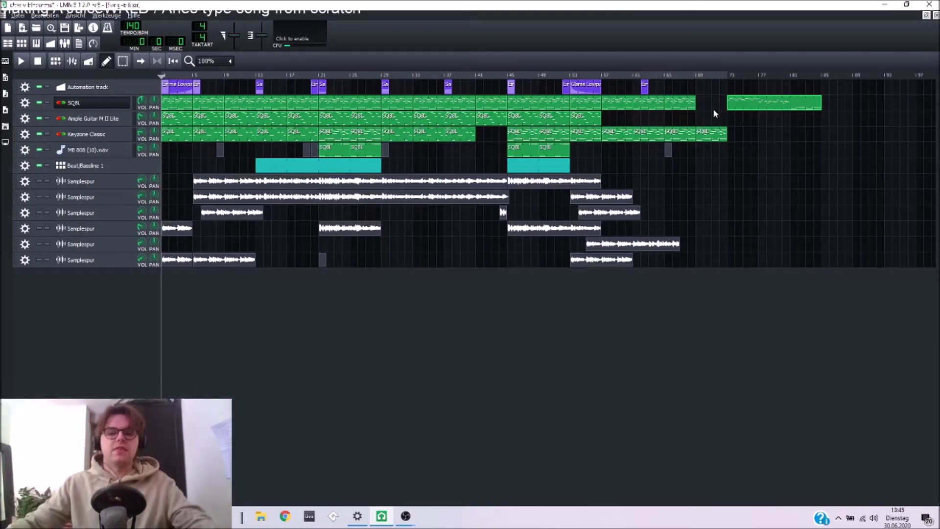
Step: Open the first SQ8L pattern in the piano roll and examine its upper and bass notes, then put the editor away
{"action": "double_click", "coordinate": [181, 105]}
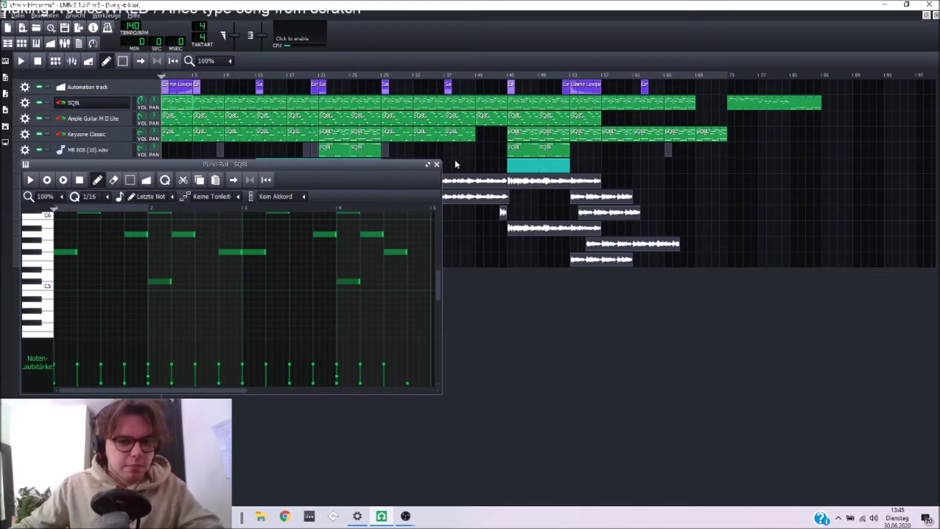
{"action": "left_click", "coordinate": [428, 164]}
{"action": "scroll", "coordinate": [392, 176], "scroll_direction": "down", "scroll_amount": 3}
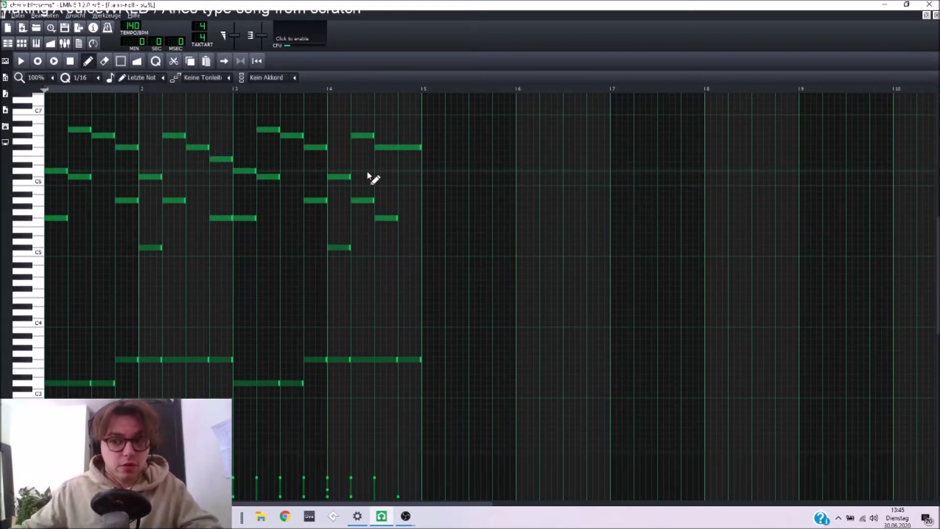
{"action": "left_click", "coordinate": [926, 18]}
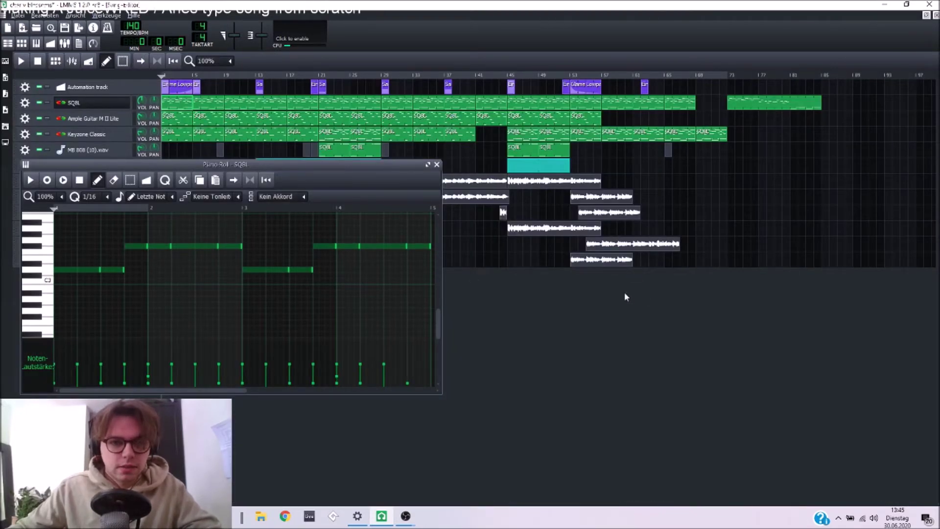
{"action": "scroll", "coordinate": [404, 268], "scroll_direction": "up", "scroll_amount": 5}
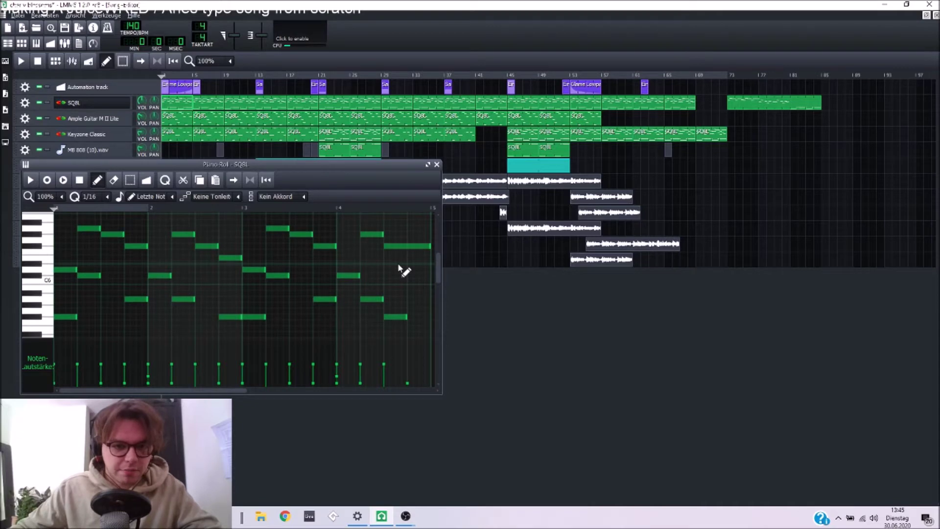
{"action": "scroll", "coordinate": [405, 268], "scroll_direction": "down", "scroll_amount": 1}
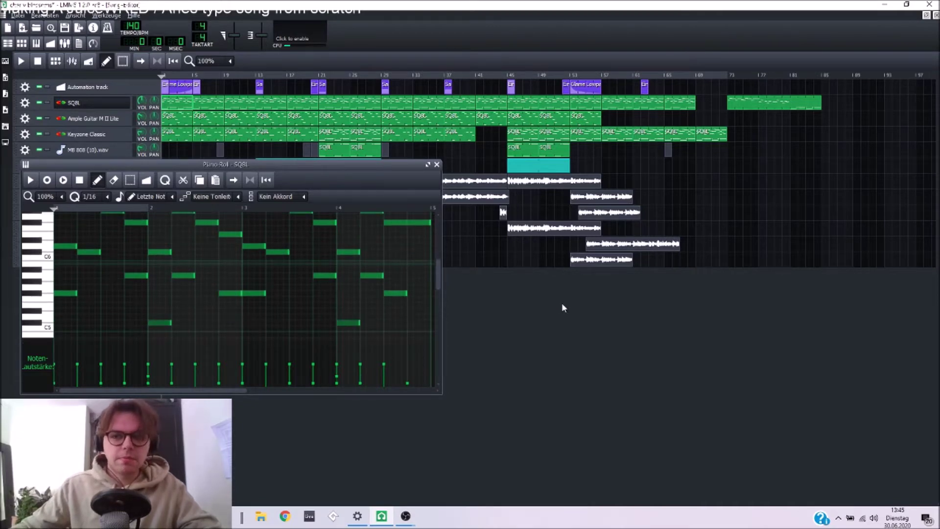
{"action": "key", "text": "F7"}
Step: Inspect the opening melody notes of the separate SQ8L pattern at bar 73, and play back the song's beginning
{"action": "double_click", "coordinate": [759, 104]}
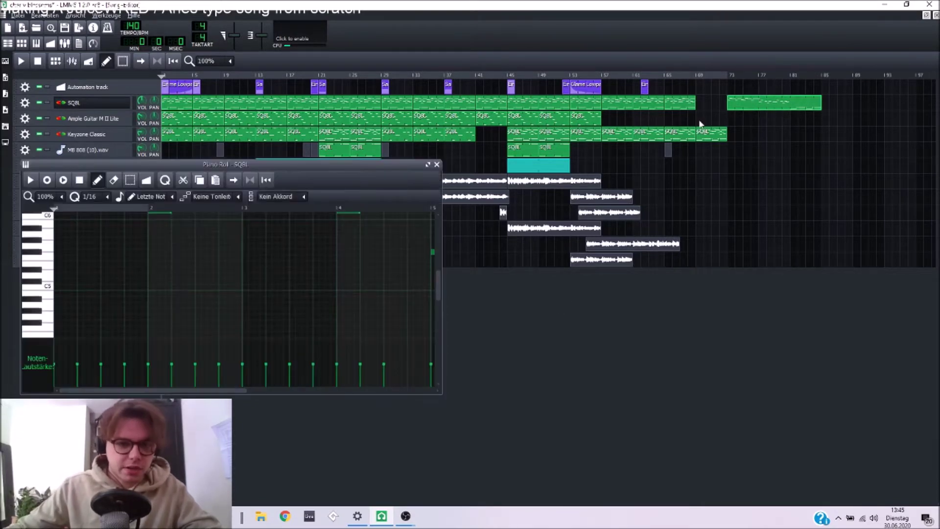
{"action": "left_click", "coordinate": [425, 165]}
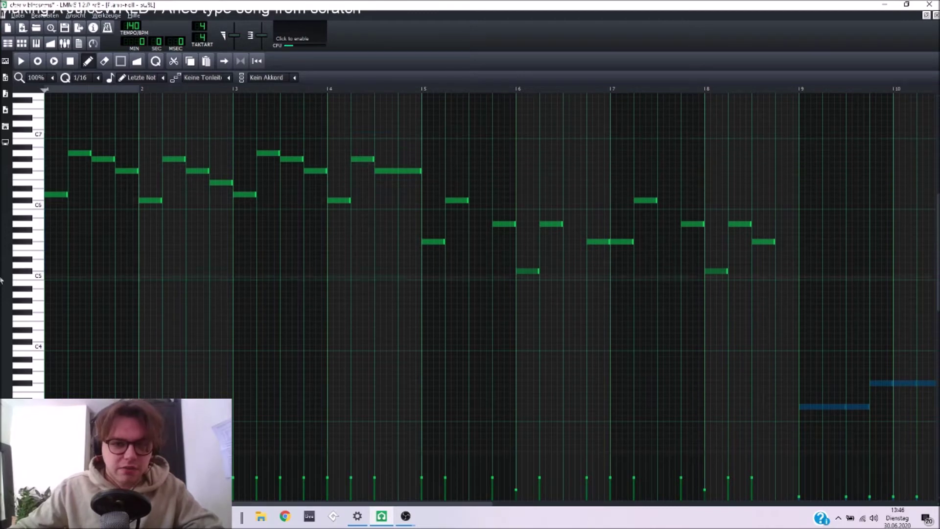
{"action": "key", "text": "ctrl+v"}
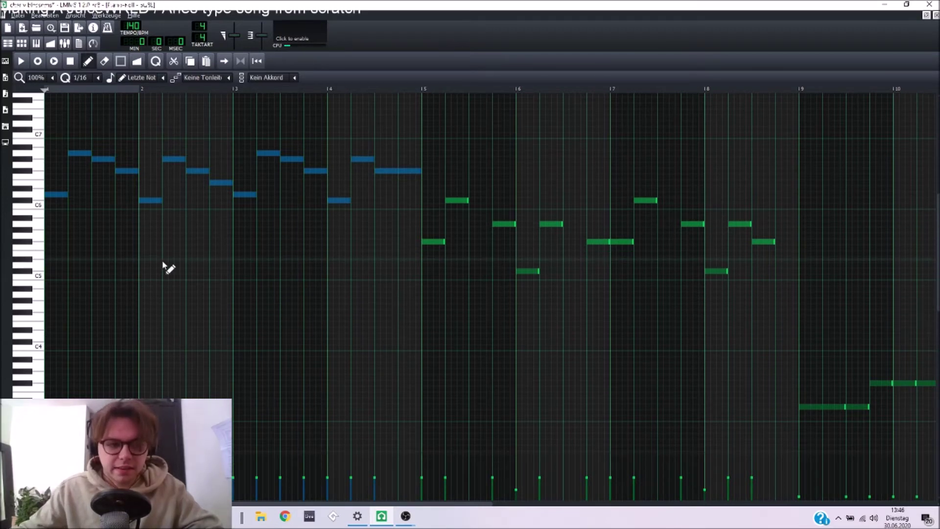
{"action": "left_click", "coordinate": [925, 15]}
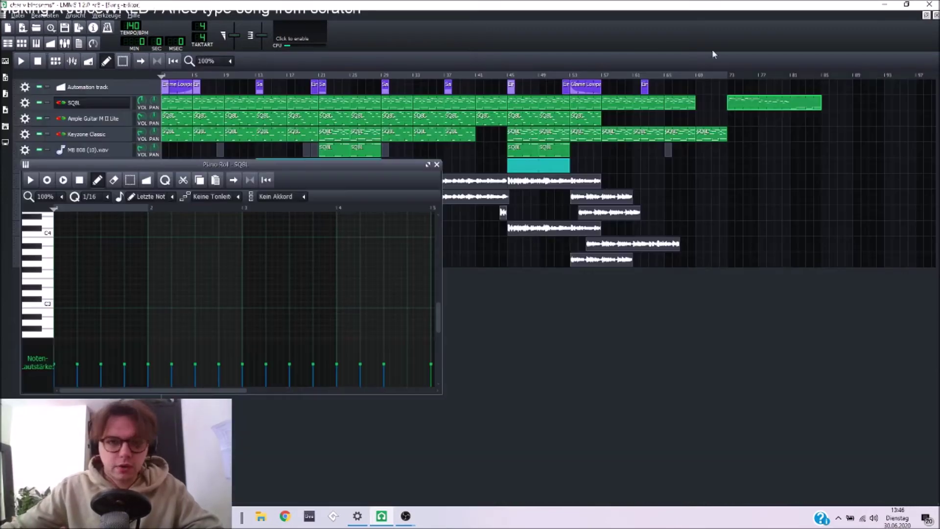
{"action": "left_click", "coordinate": [23, 62]}
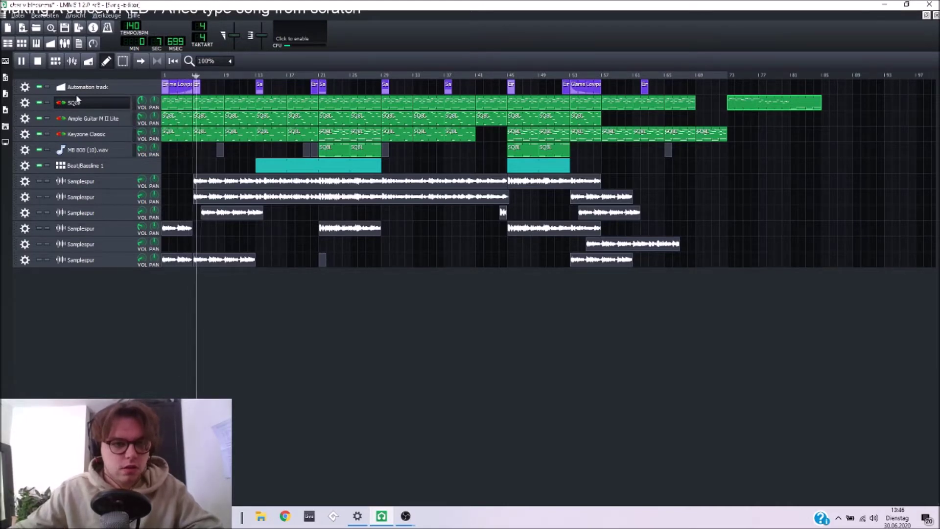
{"action": "left_click", "coordinate": [38, 61]}
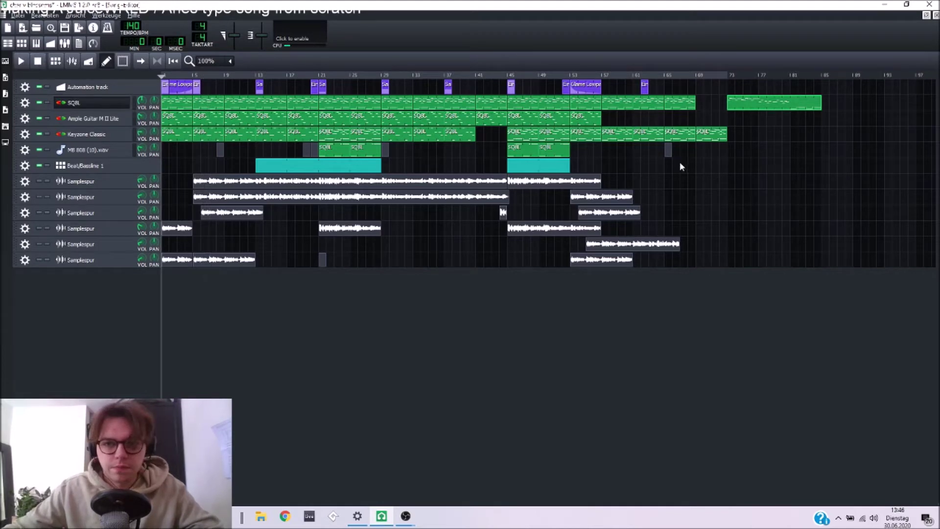
Step: Reopen the separate SQ8L pattern at bar 73 in an enlarged piano roll and play its four-bar melody
{"action": "double_click", "coordinate": [745, 112]}
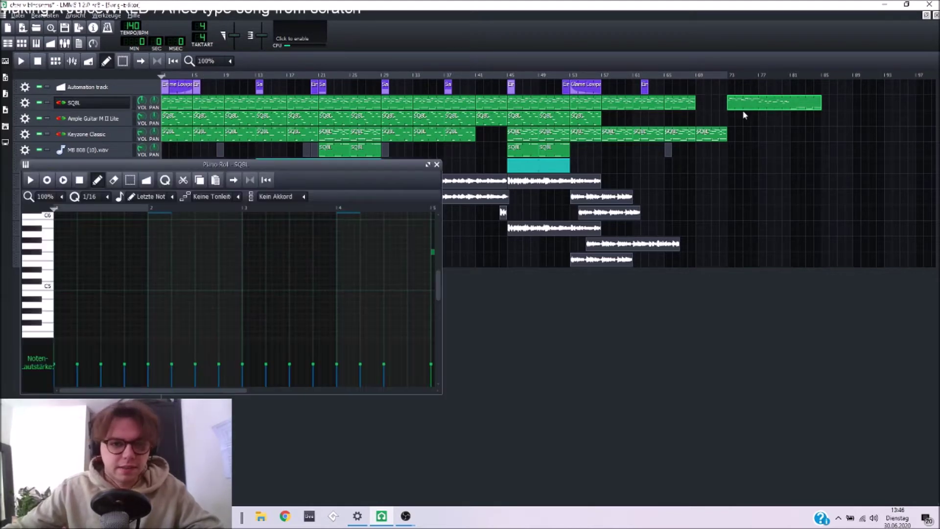
{"action": "left_click", "coordinate": [427, 165]}
{"action": "key", "text": "space"}
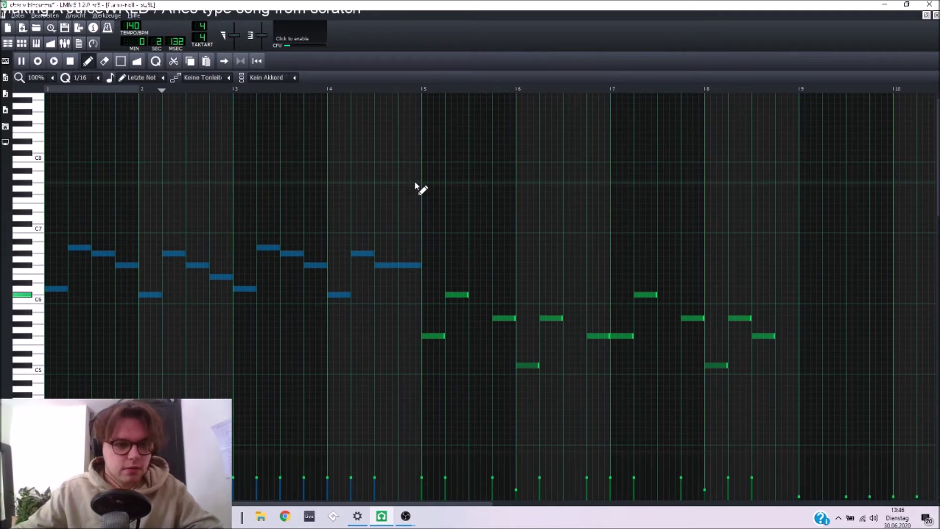
{"action": "scroll", "coordinate": [415, 186], "scroll_direction": "down", "scroll_amount": 3}
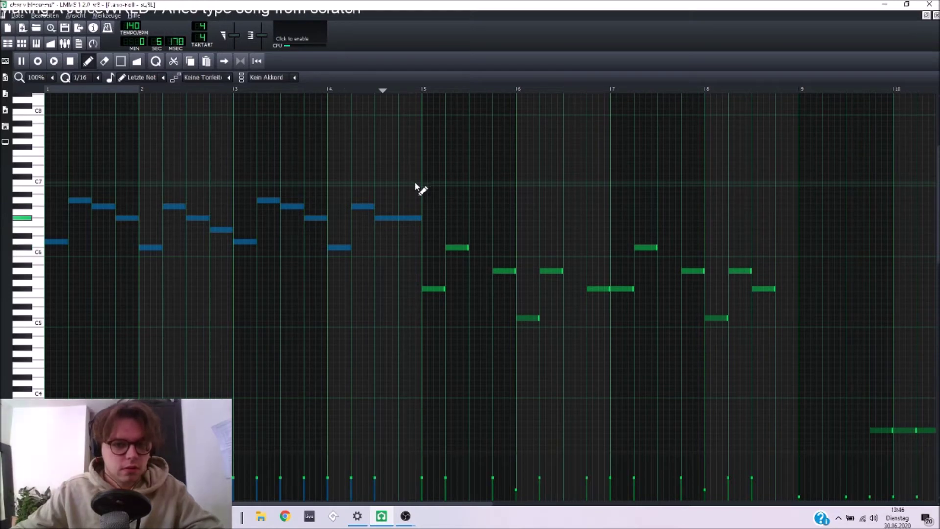
{"action": "key", "text": "space"}
{"action": "scroll", "coordinate": [419, 188], "scroll_direction": "down", "scroll_amount": 3}
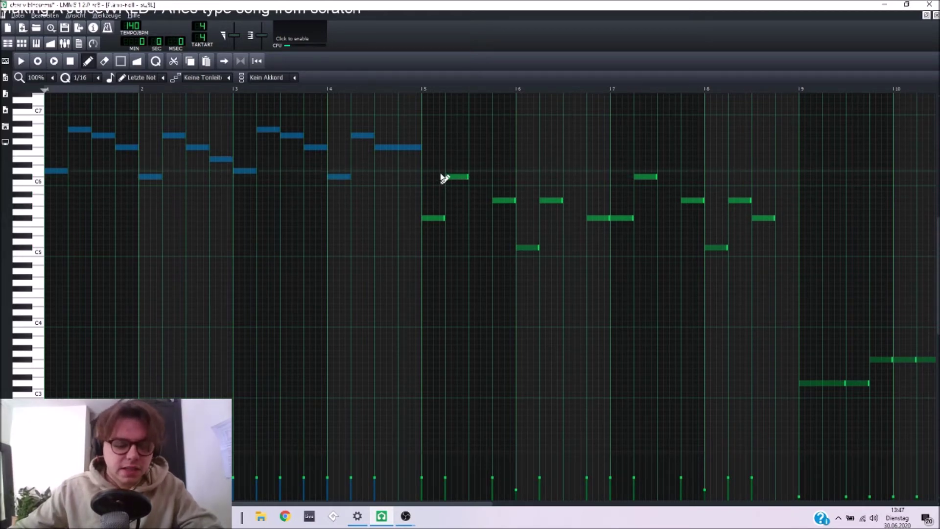
{"action": "left_click_drag", "start_coordinate": [421, 166], "coordinate": [815, 274]}
{"action": "left_click_drag", "start_coordinate": [434, 217], "coordinate": [58, 220]}
{"action": "key", "text": "ctrl+z"}
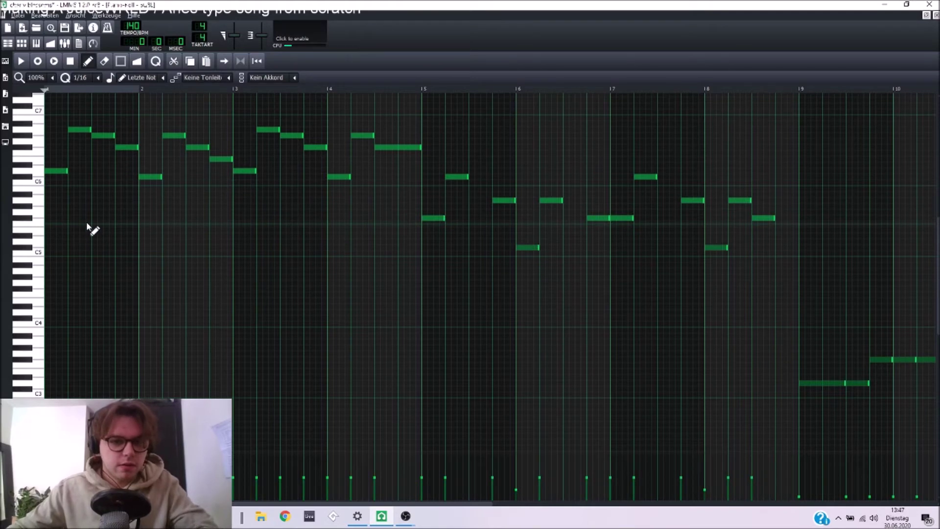
Step: Move the lower melody notes in bars 5–8 four bars earlier to sit under the lead melody, and play the combination
{"action": "left_click_drag", "start_coordinate": [422, 168], "coordinate": [808, 286]}
{"action": "key", "text": "ctrl+Left"}
{"action": "key", "text": "ctrl+Left"}
{"action": "key", "text": "ctrl+Left"}
{"action": "key", "text": "ctrl+Left"}
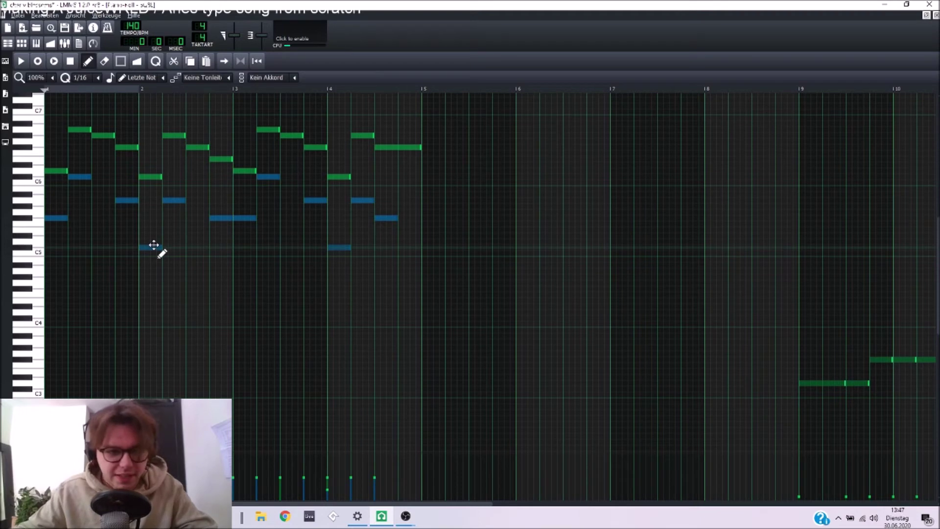
{"action": "key", "text": "space"}
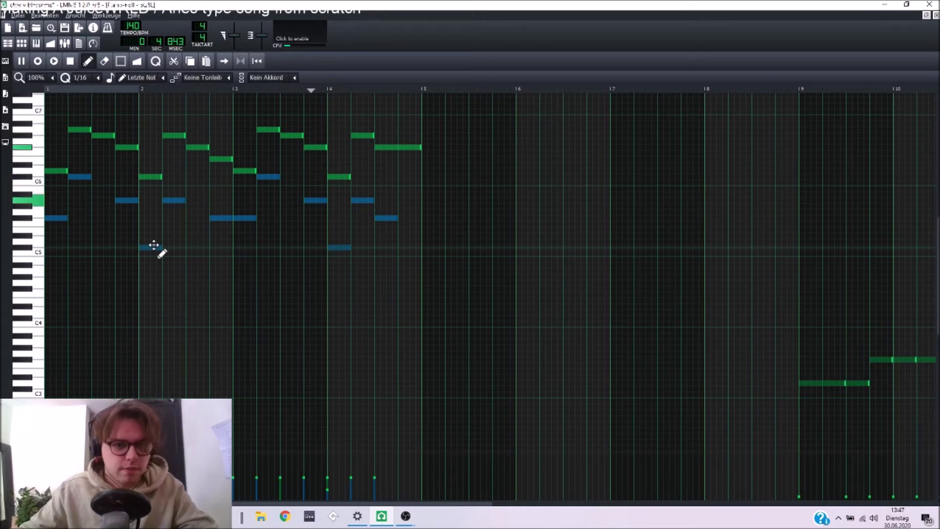
{"action": "key", "text": "space"}
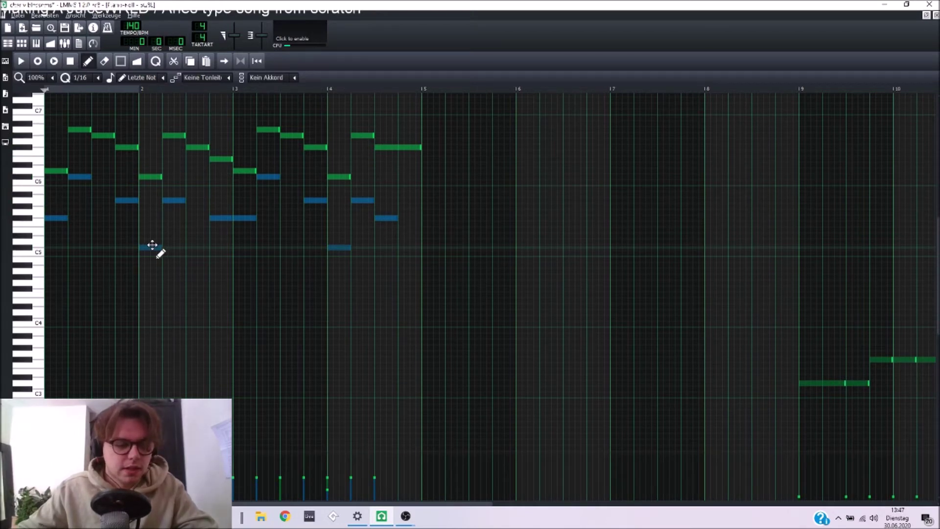
Step: Play back the layered melodies in bars 1–4 and examine the third lead note and the closing notes of bar 4
{"action": "left_click", "coordinate": [102, 135]}
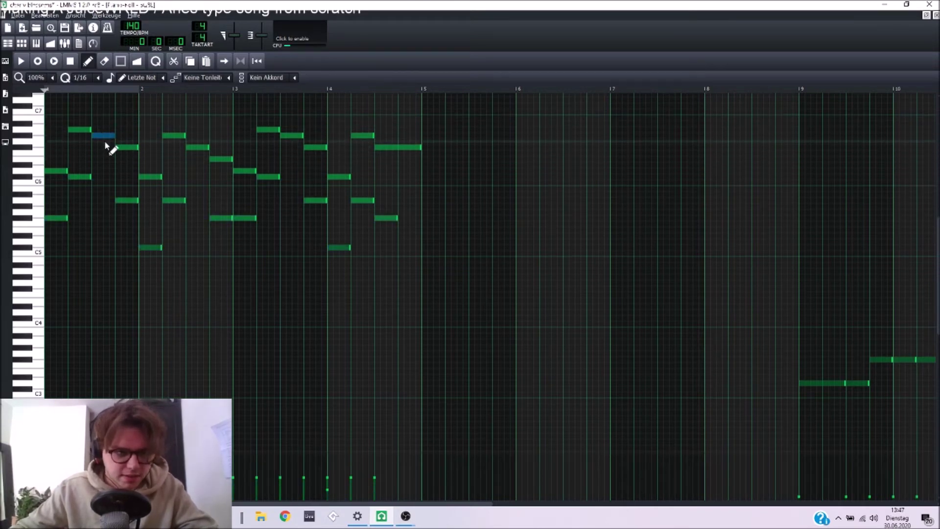
{"action": "key", "text": "space"}
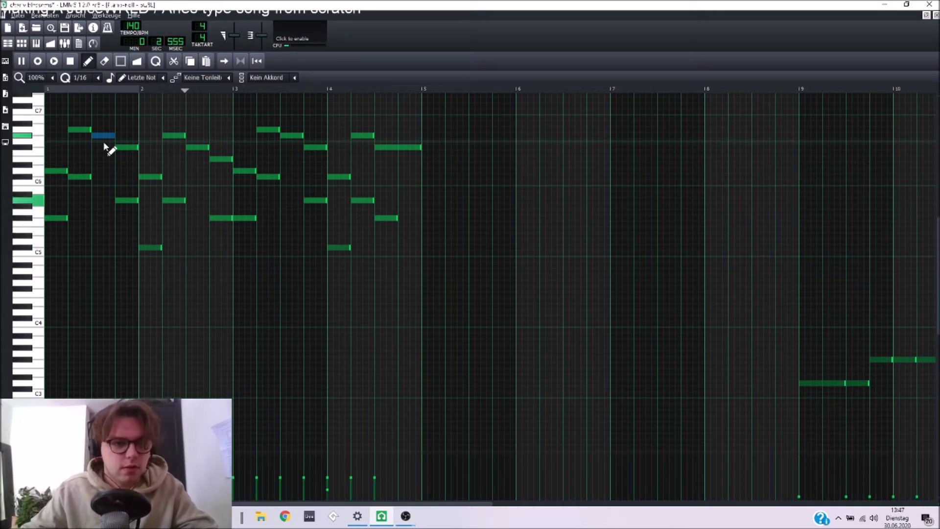
{"action": "key", "text": "space"}
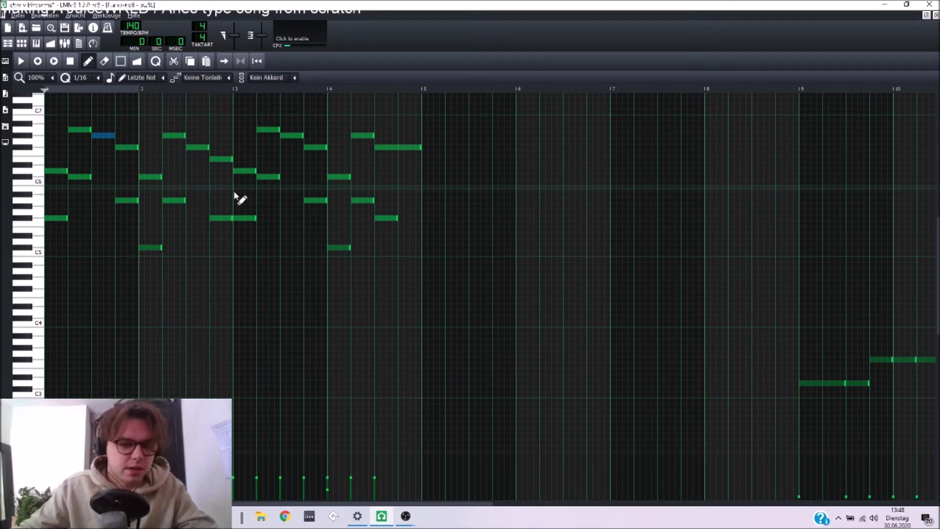
{"action": "left_click_drag", "start_coordinate": [394, 141], "coordinate": [405, 244]}
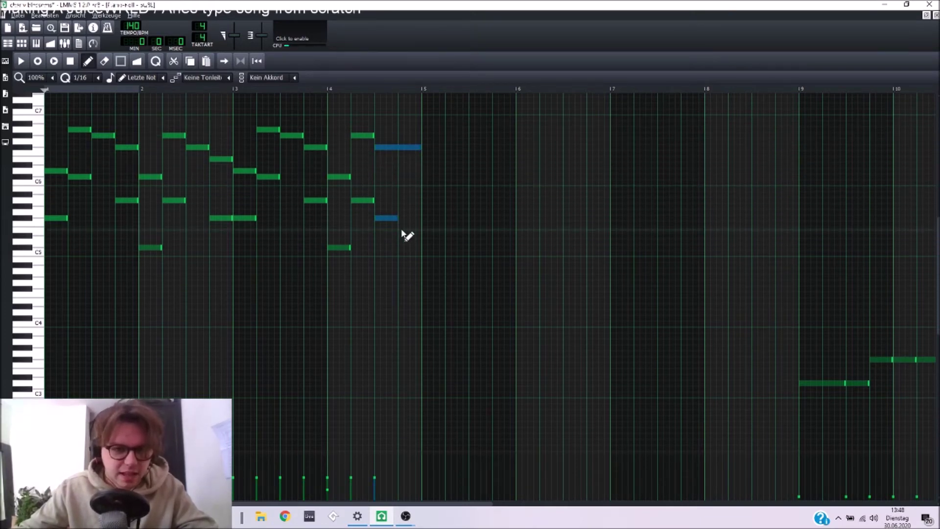
{"action": "left_click_drag", "start_coordinate": [413, 147], "coordinate": [419, 179]}
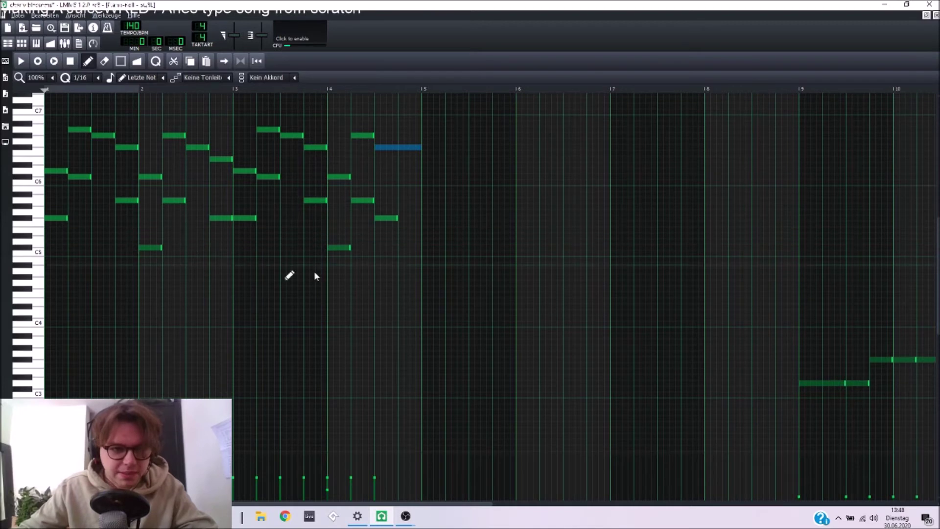
{"action": "key", "text": "ctrl+a"}
{"action": "key", "text": "space"}
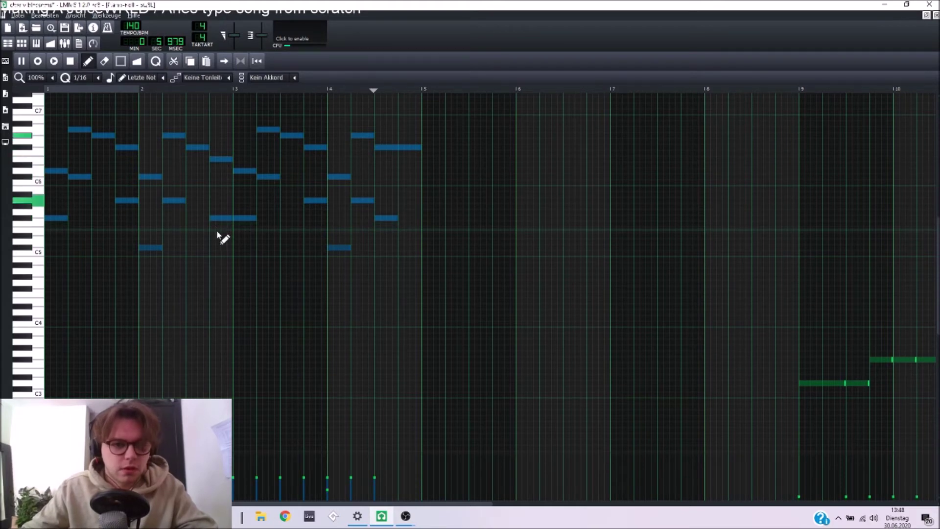
{"action": "key", "text": "space"}
Step: Move the bass notes in bars 9–12 eight bars earlier so they start at bar 1 under the melodies
{"action": "scroll", "coordinate": [247, 236], "scroll_direction": "down", "scroll_amount": 1, "text": "ctrl"}
{"action": "left_click_drag", "start_coordinate": [413, 344], "coordinate": [682, 426]}
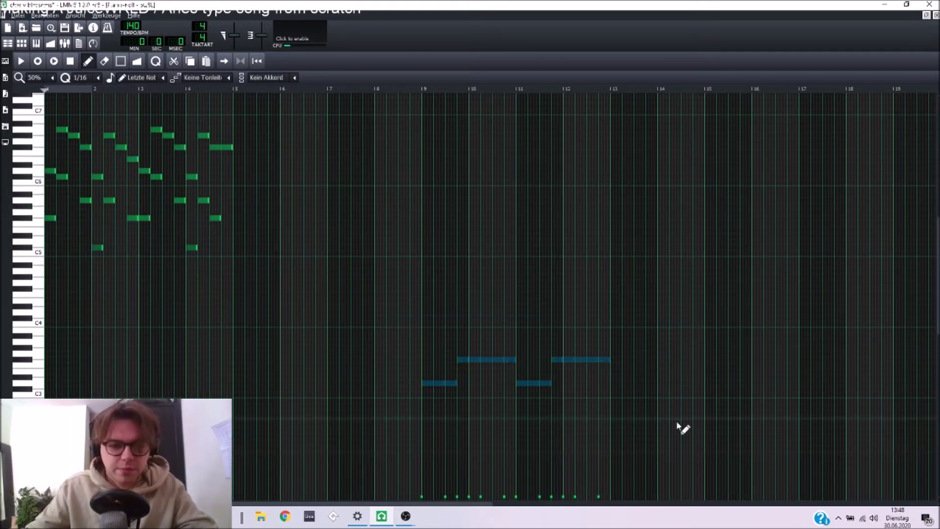
{"action": "key", "text": "ctrl+Left"}
{"action": "key", "text": "ctrl+Left"}
{"action": "key", "text": "ctrl+Left"}
{"action": "key", "text": "ctrl+Left"}
{"action": "key", "text": "ctrl+Left"}
{"action": "key", "text": "ctrl+Left"}
{"action": "key", "text": "ctrl+Left"}
{"action": "key", "text": "ctrl+Left"}
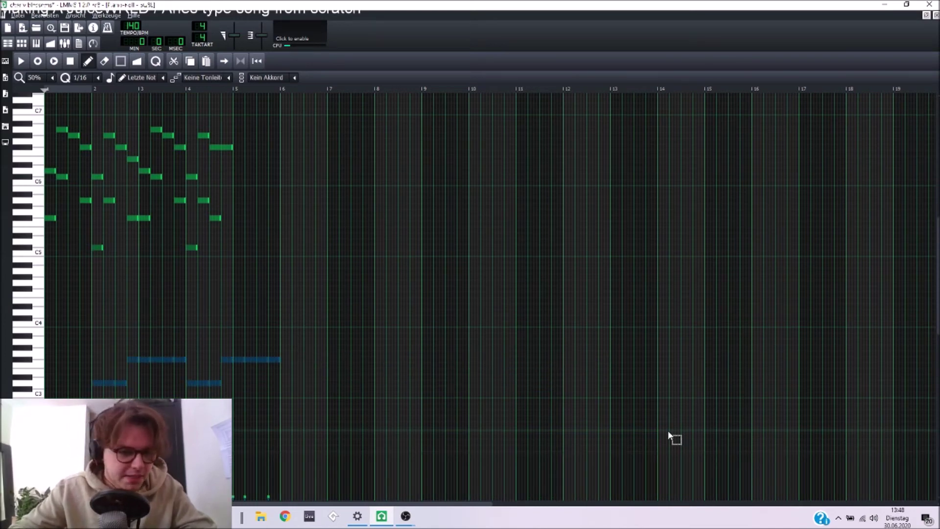
{"action": "scroll", "coordinate": [69, 271], "scroll_direction": "up", "scroll_amount": 1, "text": "ctrl"}
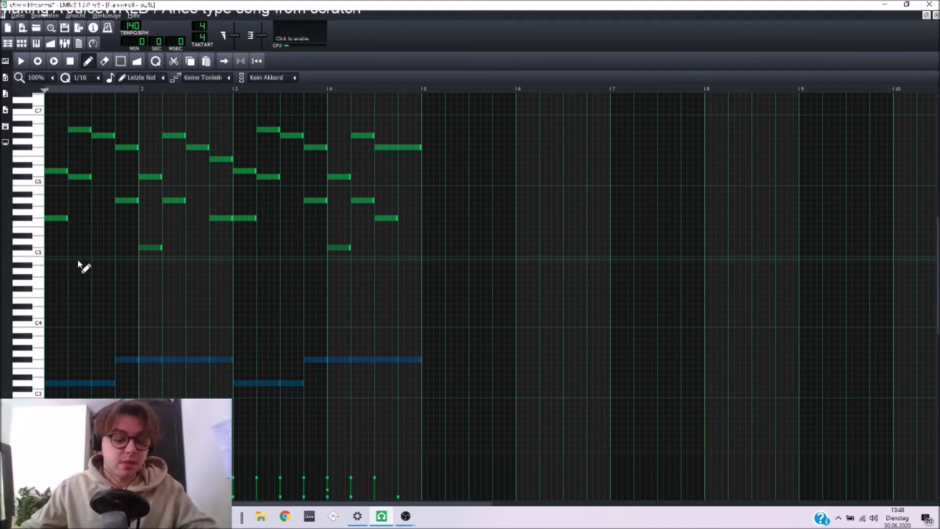
Step: Play the combined melody and bass pattern, return to the song arrangement and stop playback
{"action": "key", "text": "space"}
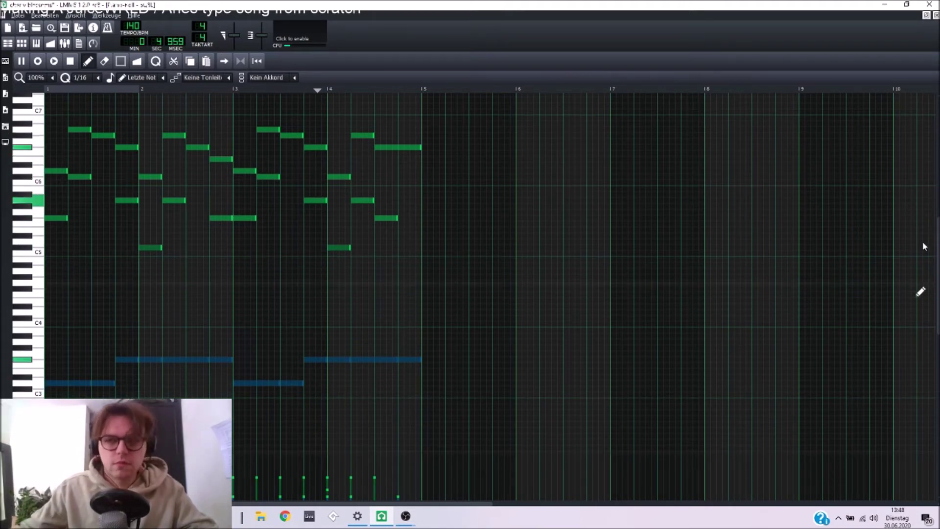
{"action": "left_click", "coordinate": [927, 16]}
{"action": "key", "text": "space"}
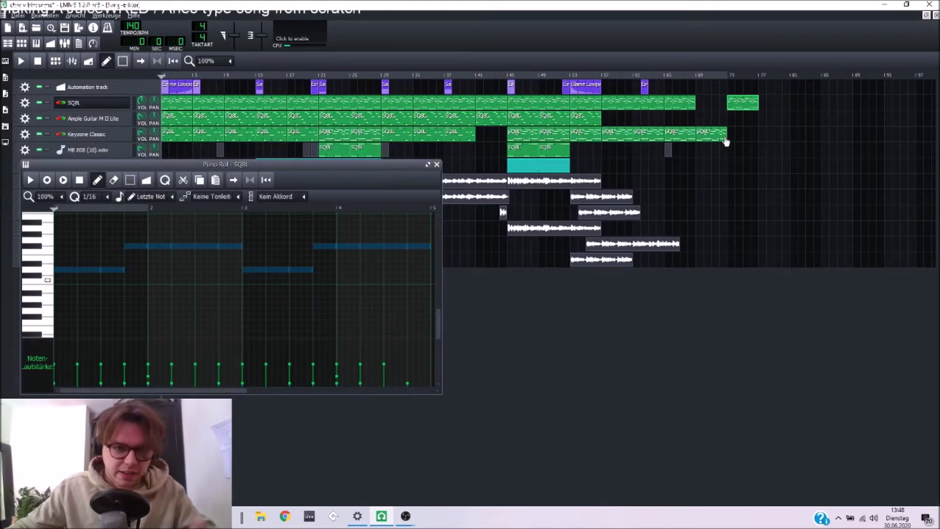
Step: Open the first Ample Guitar M II Lite pattern, play it on its own, stop it and return to the arrangement
{"action": "double_click", "coordinate": [169, 121]}
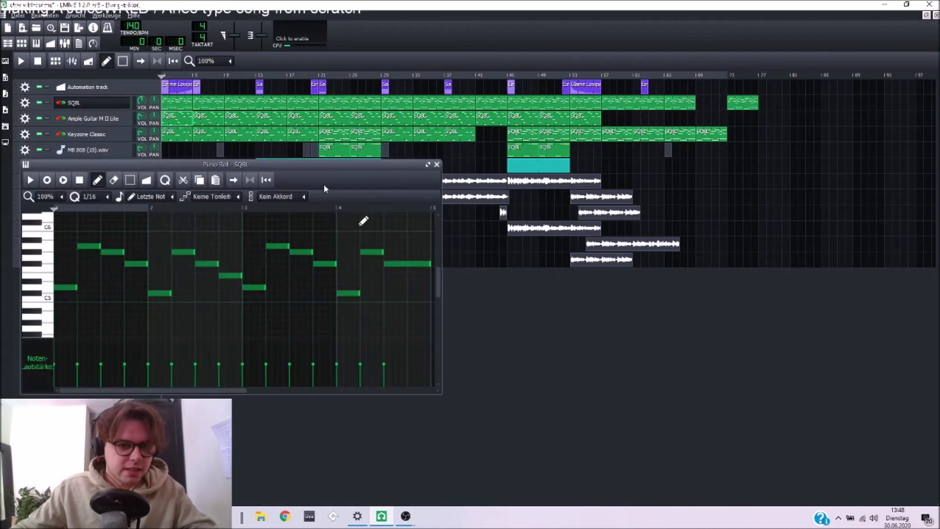
{"action": "key", "text": "space"}
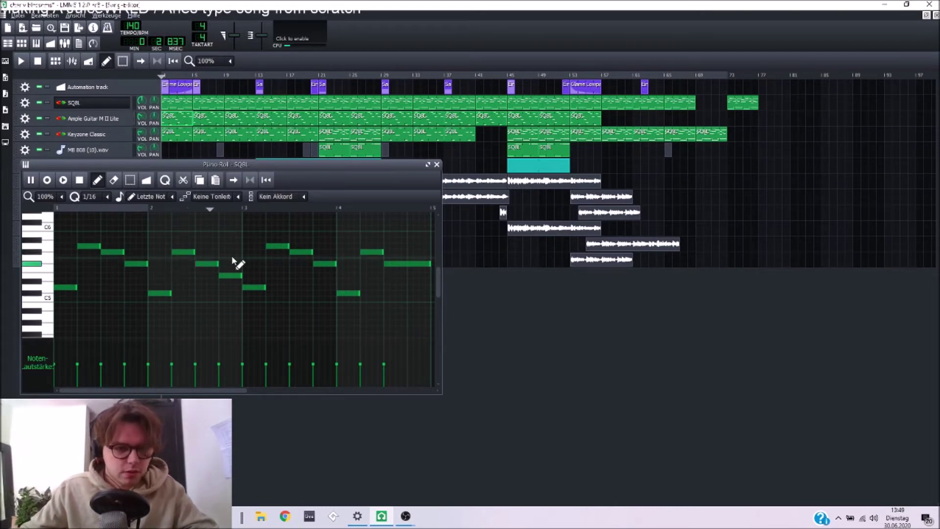
{"action": "key", "text": "space"}
{"action": "key", "text": "F7"}
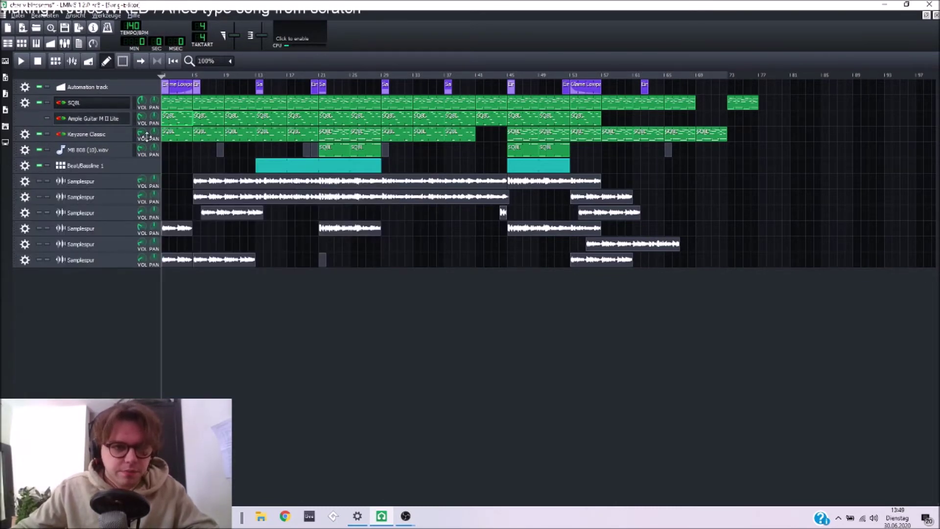
Step: Compare the Ample Guitar M II Lite's sound with TAL-Chorus-LX-64 and C* Plate2x2 switched off and on, auditioning one note
{"action": "left_click", "coordinate": [868, 113]}
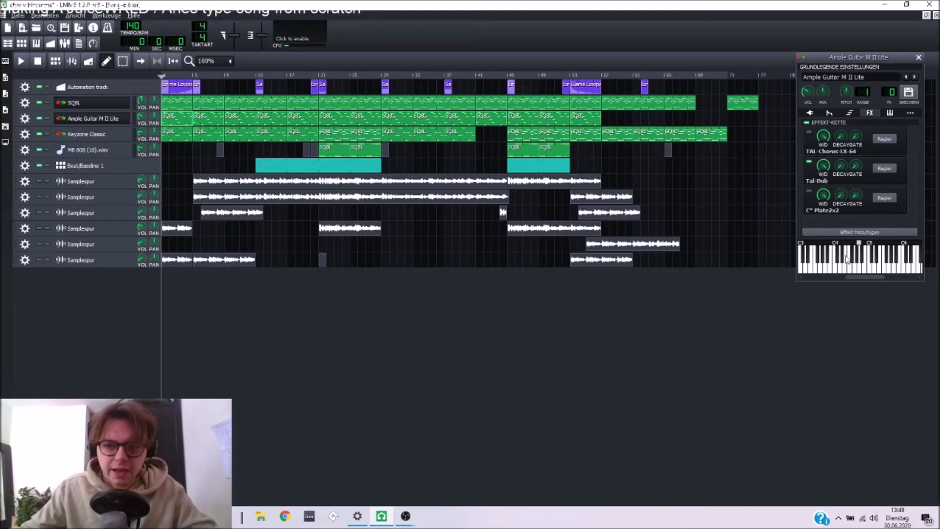
{"action": "left_click", "coordinate": [860, 269]}
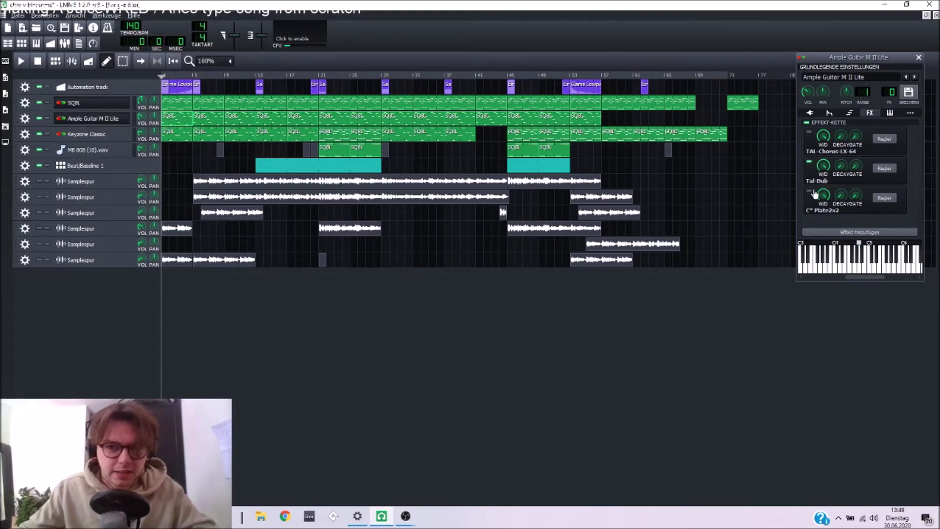
{"action": "left_click", "coordinate": [810, 135]}
{"action": "left_click", "coordinate": [860, 269]}
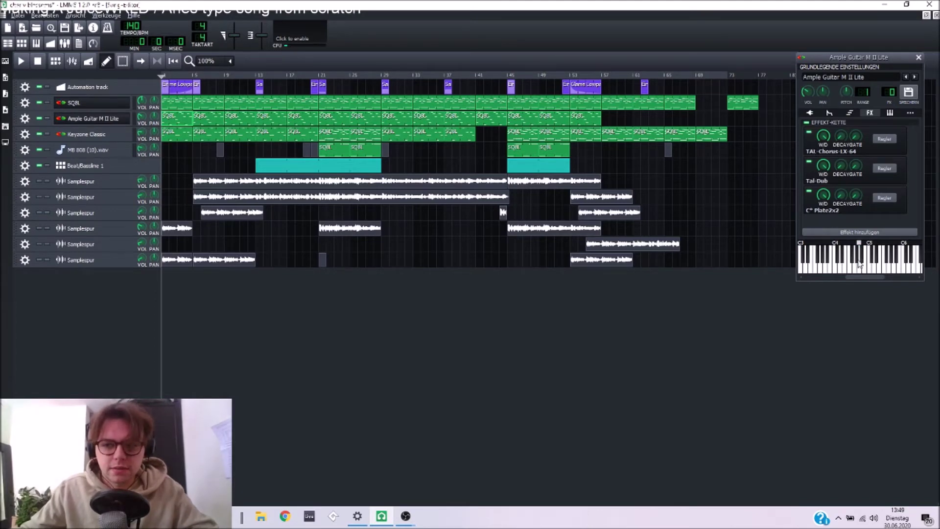
{"action": "left_click", "coordinate": [860, 269]}
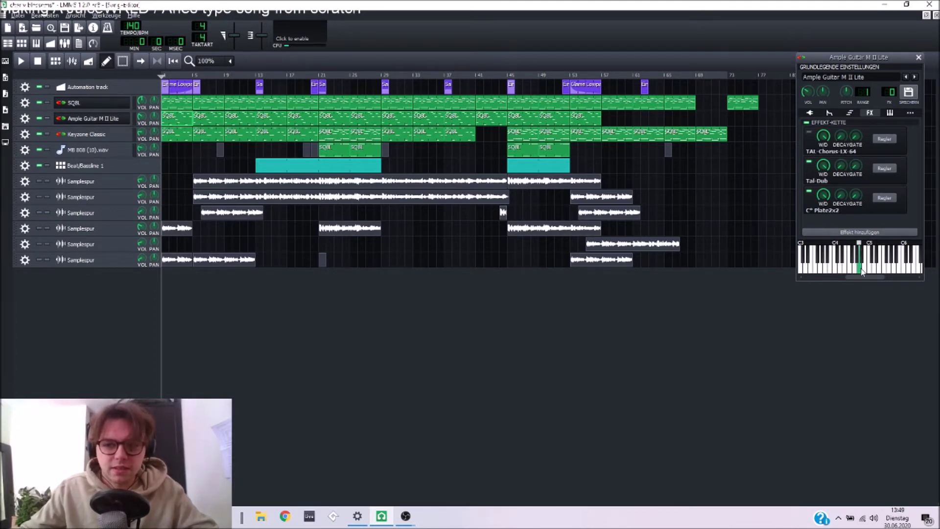
{"action": "left_click", "coordinate": [860, 269]}
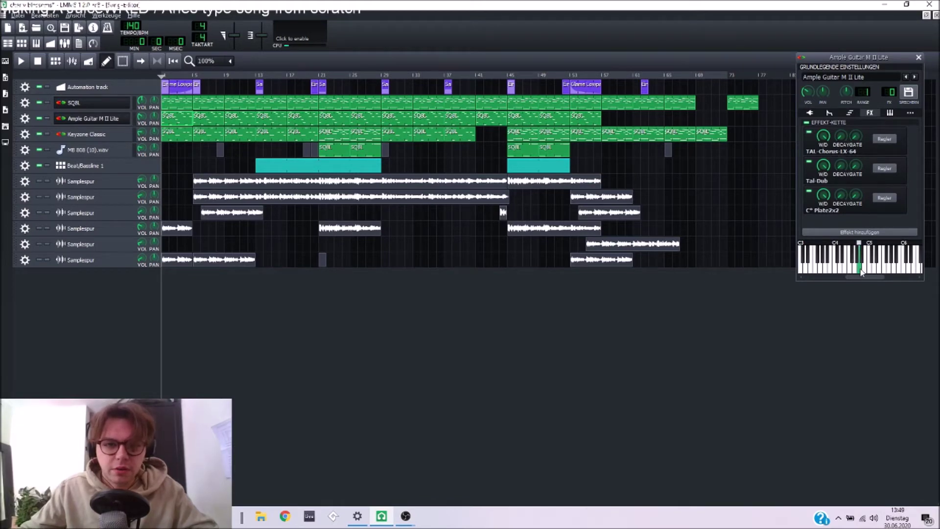
Step: Play the first Keyzone Classic pattern on its own and view that instrument's effect chain
{"action": "left_click", "coordinate": [179, 138]}
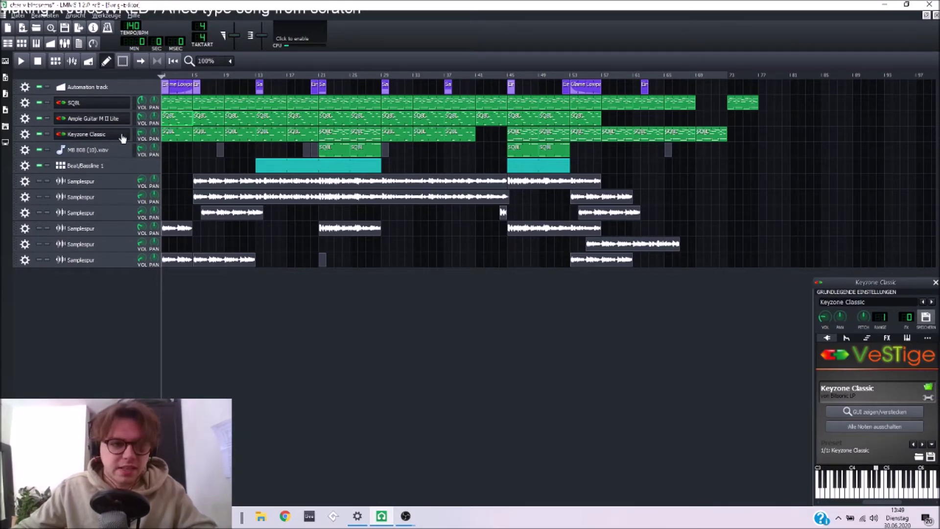
{"action": "double_click", "coordinate": [170, 137]}
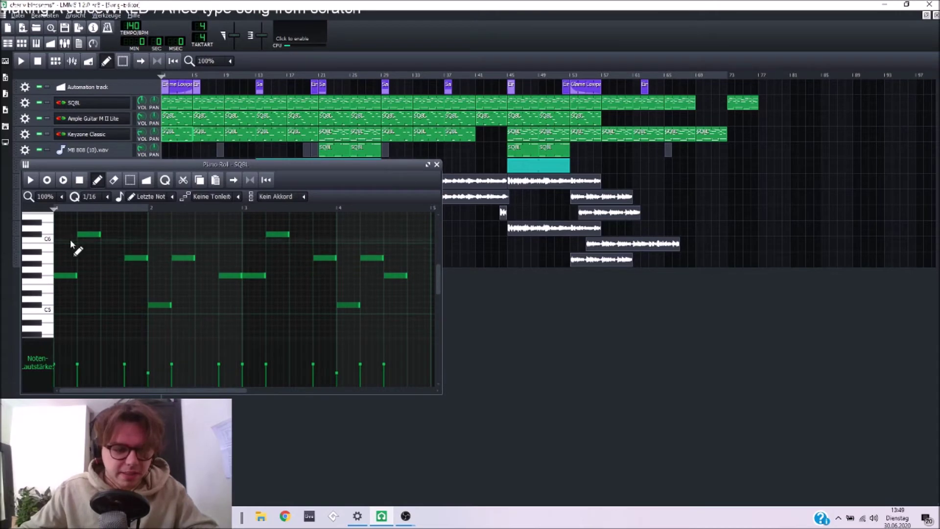
{"action": "key", "text": "space"}
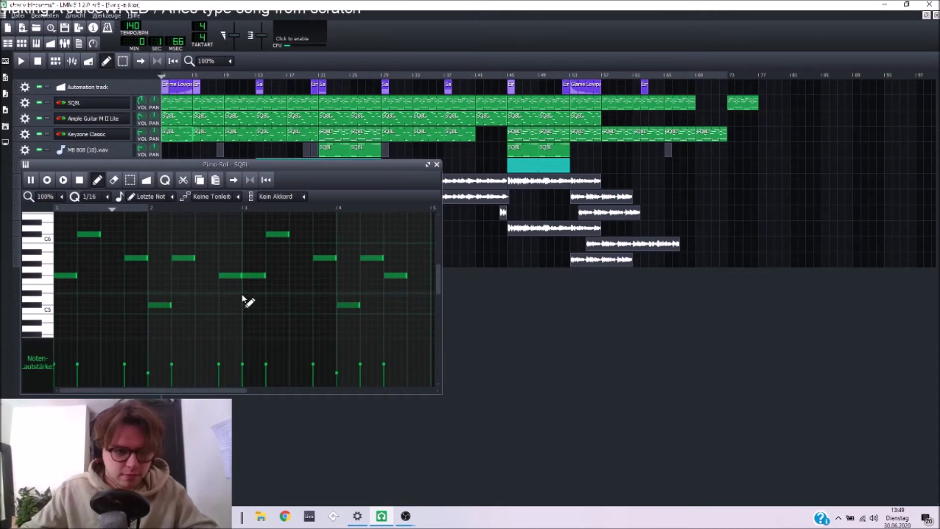
{"action": "left_click", "coordinate": [95, 134]}
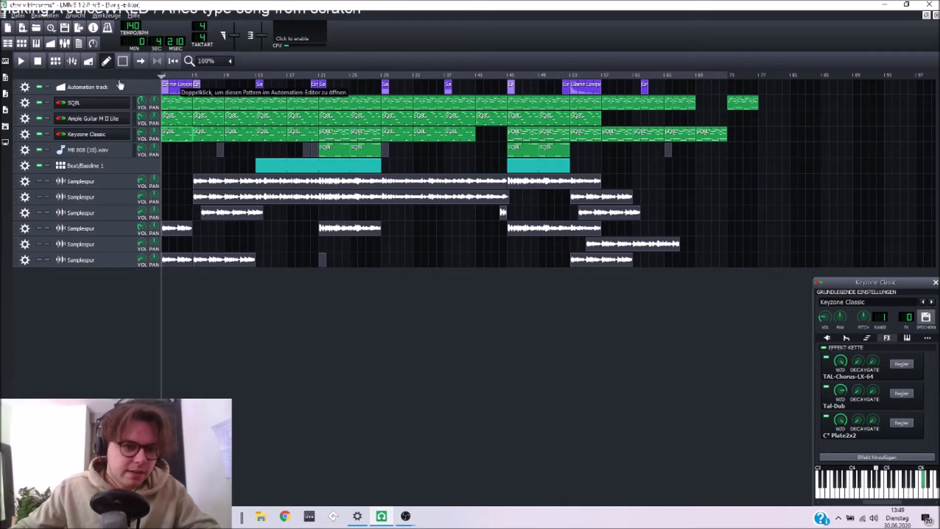
{"action": "key", "text": "space"}
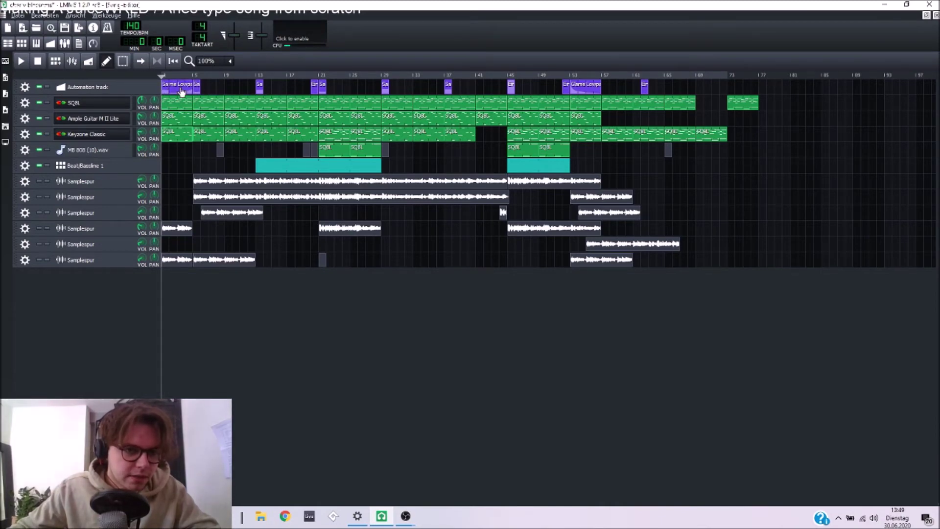
Step: Examine the Glame Lowpass Filter cutoff automation in the intro and the matching filter in SQ8L's effect chain
{"action": "double_click", "coordinate": [181, 91]}
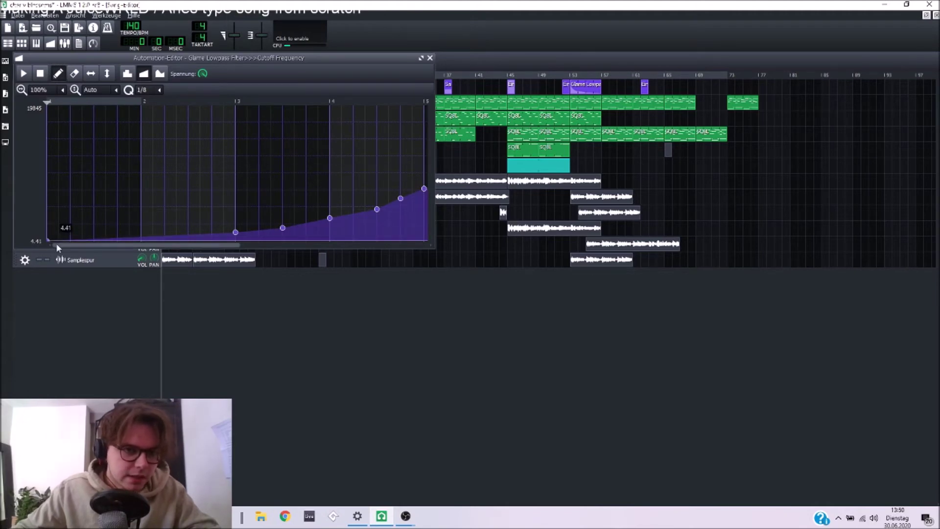
{"action": "left_click", "coordinate": [430, 58]}
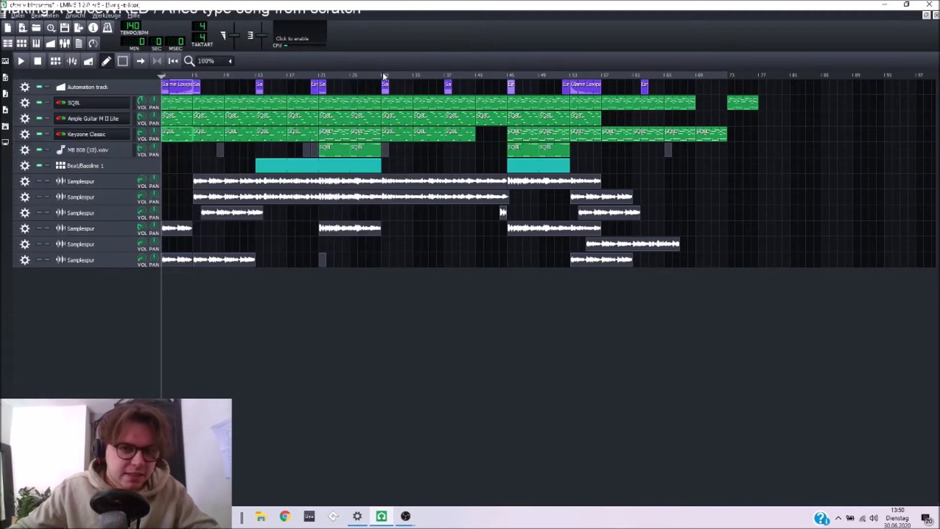
{"action": "left_click", "coordinate": [112, 103]}
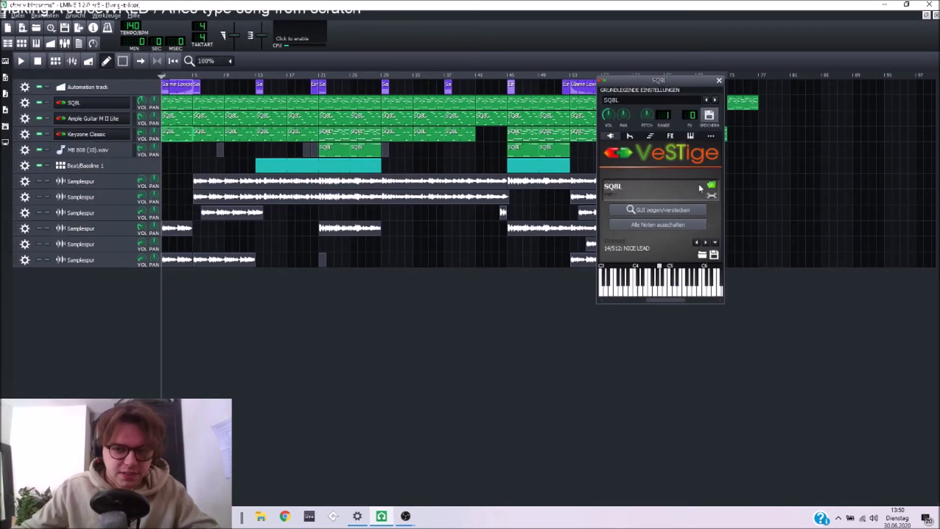
{"action": "left_click", "coordinate": [670, 136]}
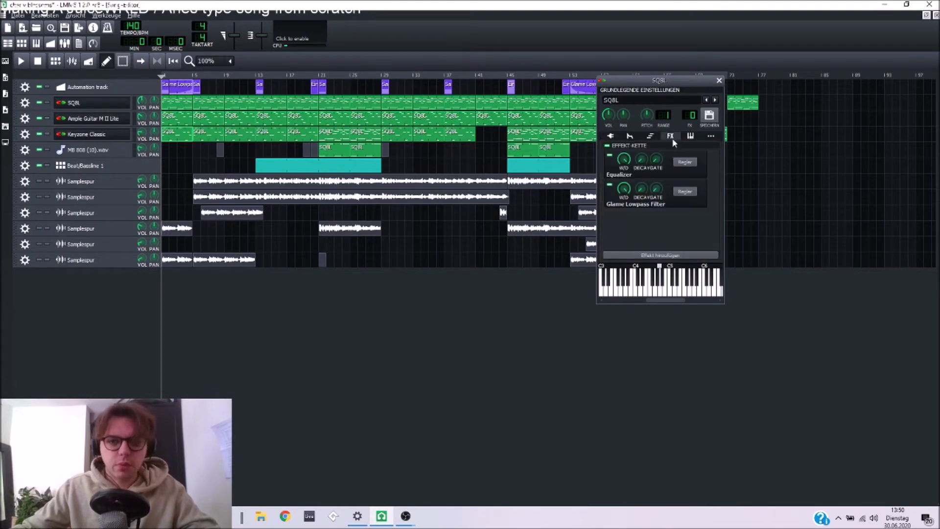
{"action": "left_click", "coordinate": [684, 191]}
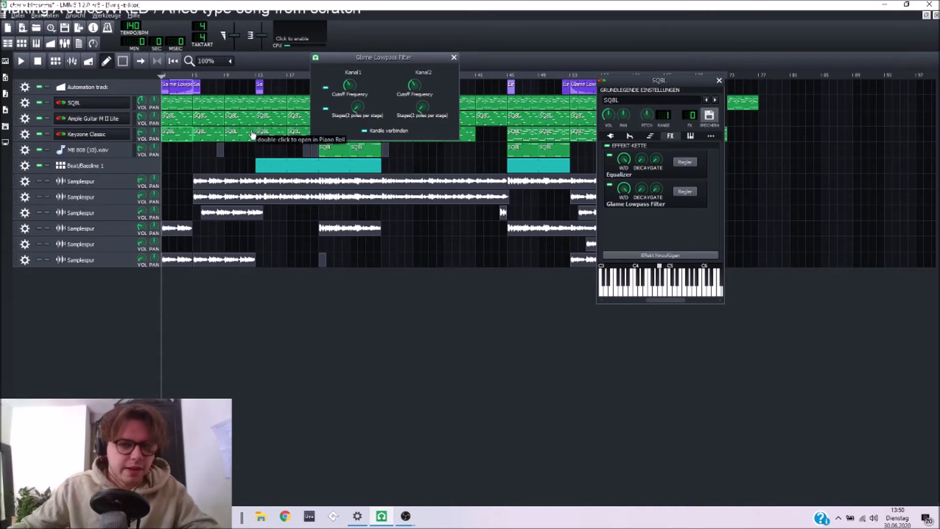
Step: Play the intro from bar 1 to hear the lowpass filter sweep over bars 1–4, and stop playback
{"action": "left_click", "coordinate": [21, 61]}
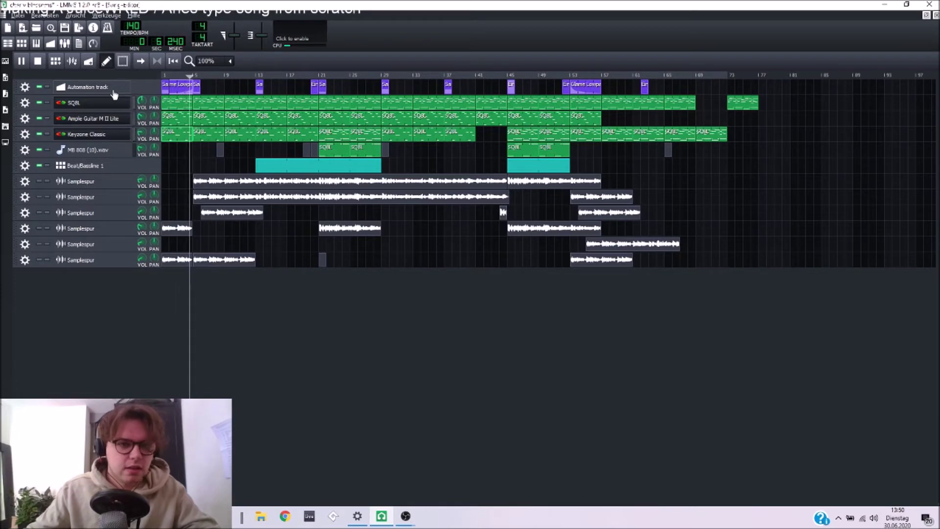
{"action": "key", "text": "space"}
{"action": "scroll", "coordinate": [175, 132], "scroll_direction": "up", "scroll_amount": 2}
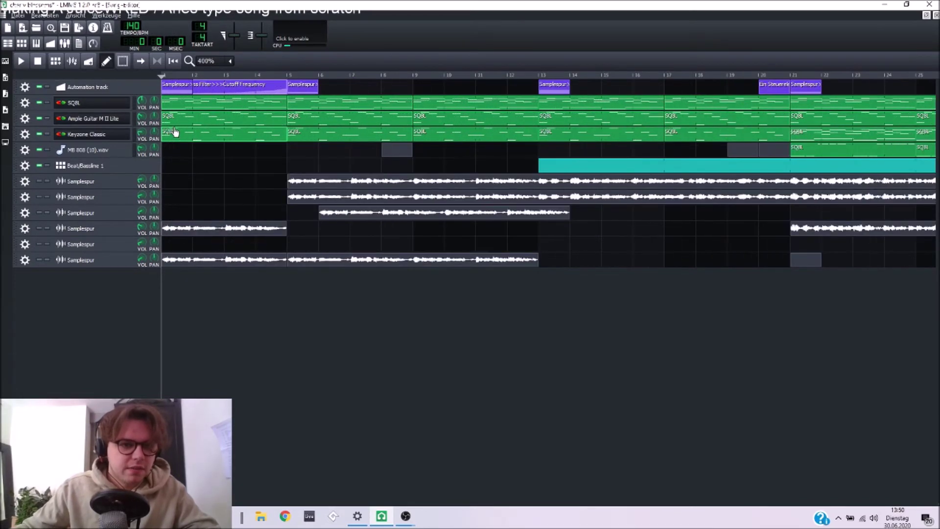
Step: Open the first SQ8L pattern and play it on its own to hear its notes without the filter automation
{"action": "double_click", "coordinate": [260, 101]}
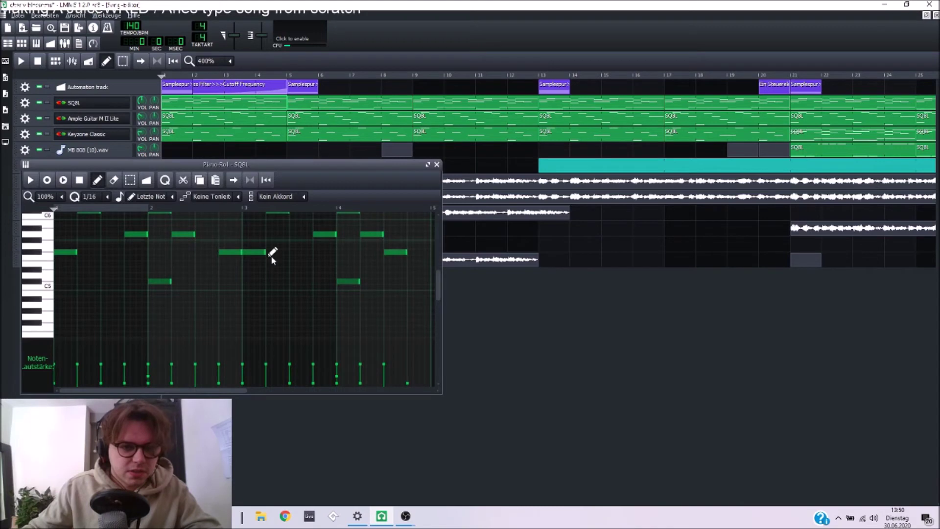
{"action": "key", "text": "space"}
{"action": "key", "text": "F7"}
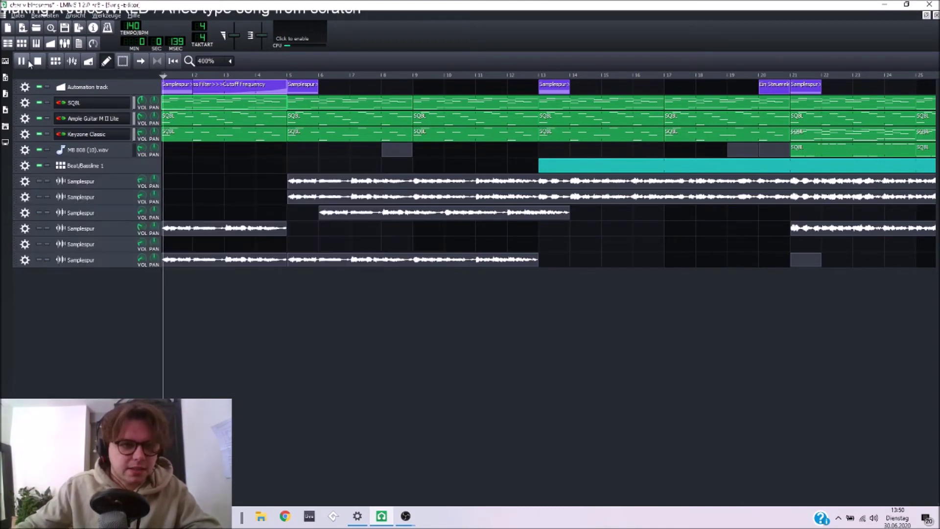
{"action": "double_click", "coordinate": [188, 101]}
{"action": "key", "text": "space"}
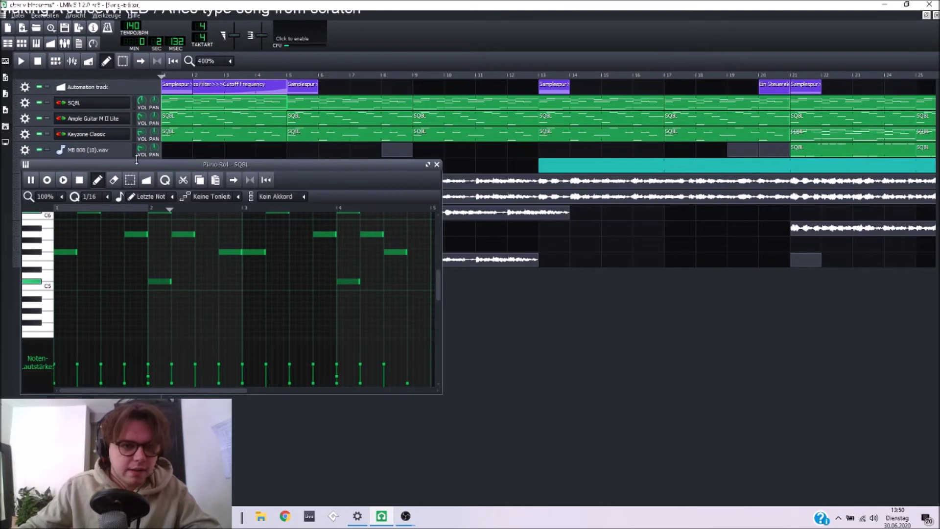
{"action": "key", "text": "space"}
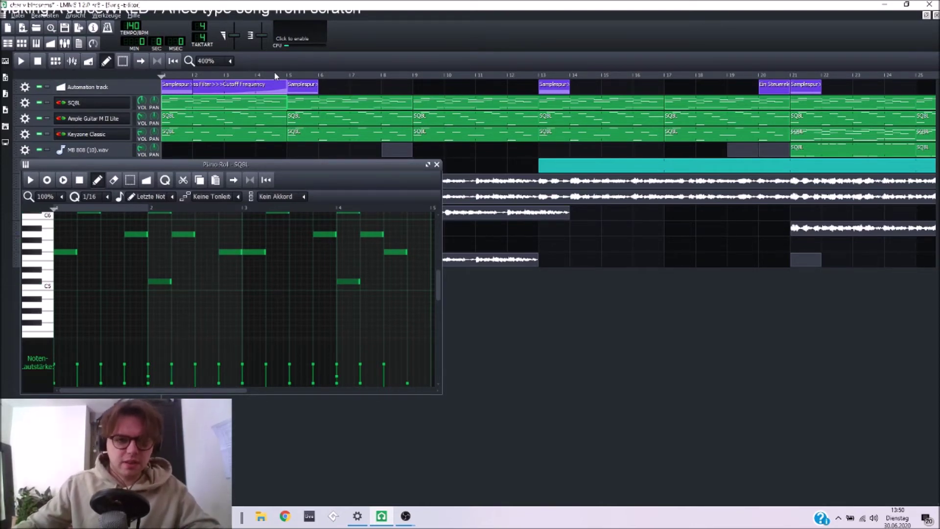
Step: Play the song arrangement again from the start into bar 5, past the end of the filter sweep
{"action": "left_click", "coordinate": [21, 61]}
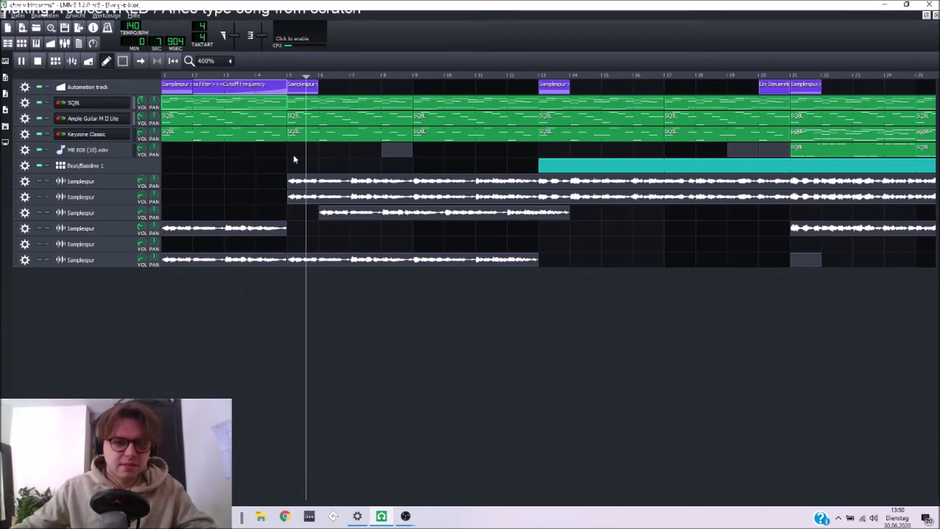
{"action": "key", "text": "space"}
{"action": "scroll", "coordinate": [346, 179], "scroll_direction": "down", "scroll_amount": 1}
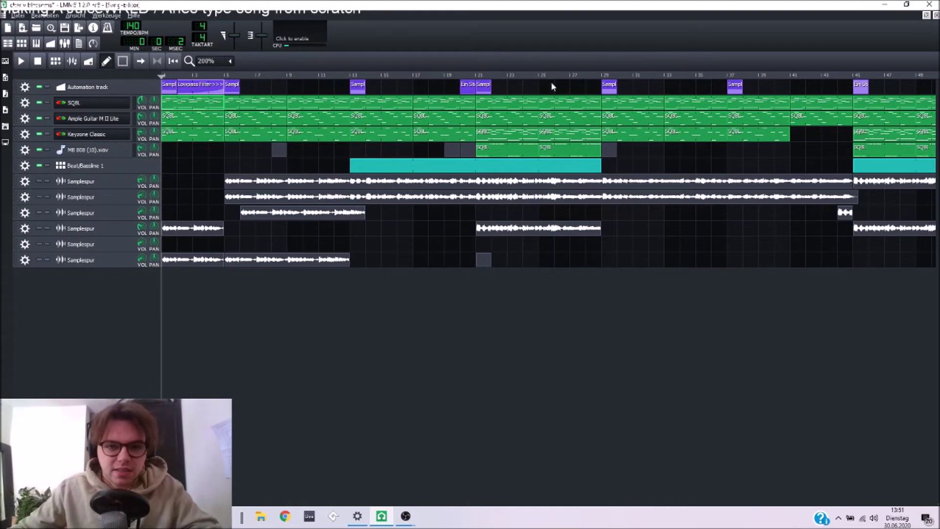
Step: Open the Beat/Bassline 1 drum pattern in an enlarged editor, play it alone and return to the arrangement
{"action": "double_click", "coordinate": [438, 169]}
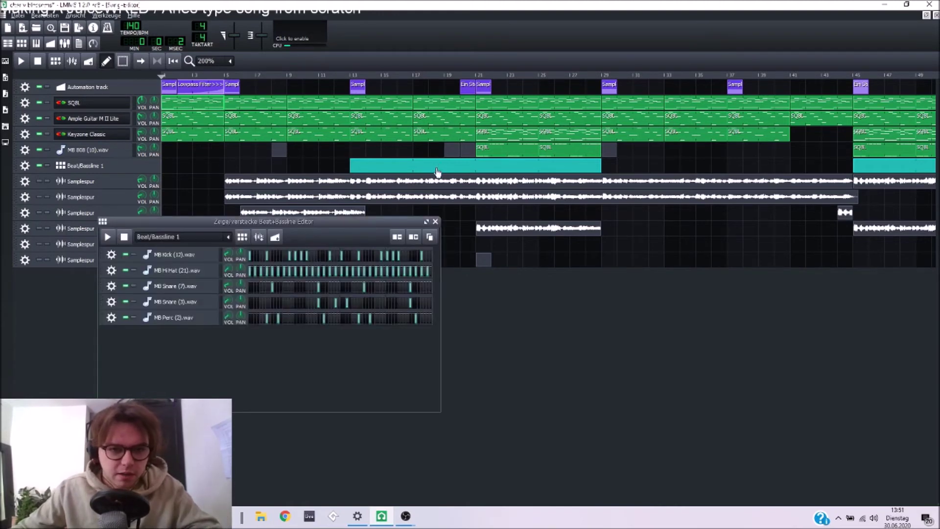
{"action": "left_click", "coordinate": [425, 222]}
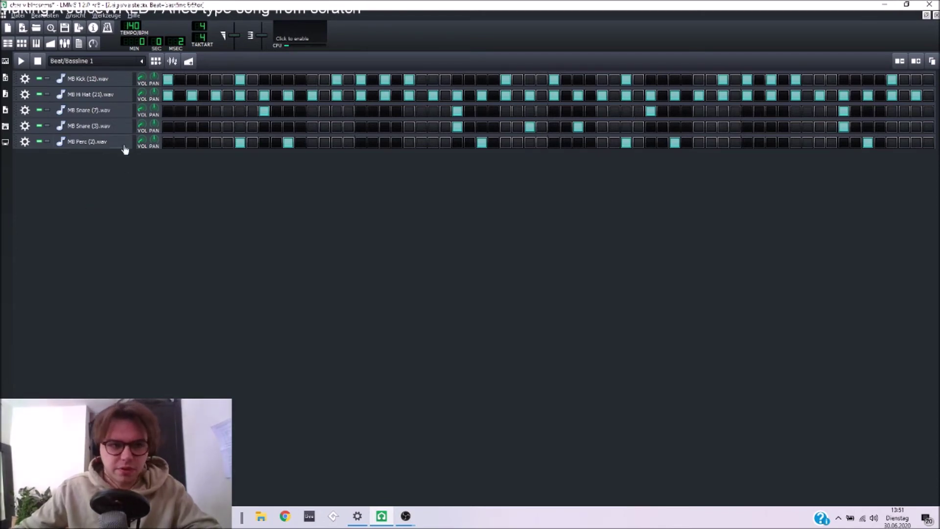
{"action": "key", "text": "space"}
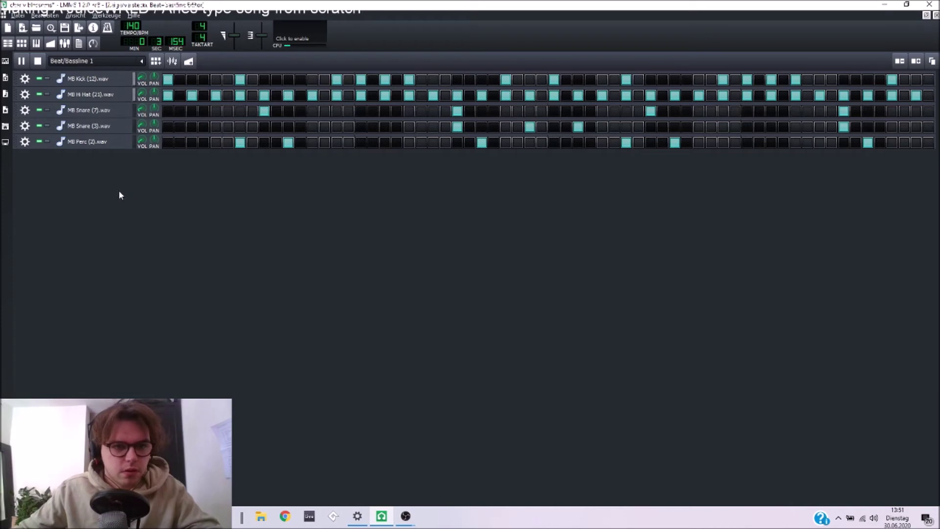
{"action": "key", "text": "space"}
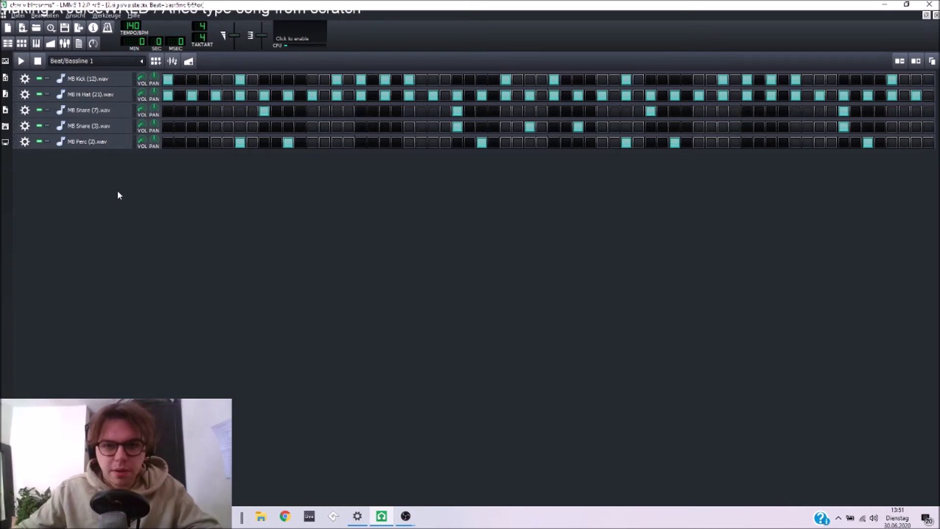
{"action": "left_click", "coordinate": [925, 15]}
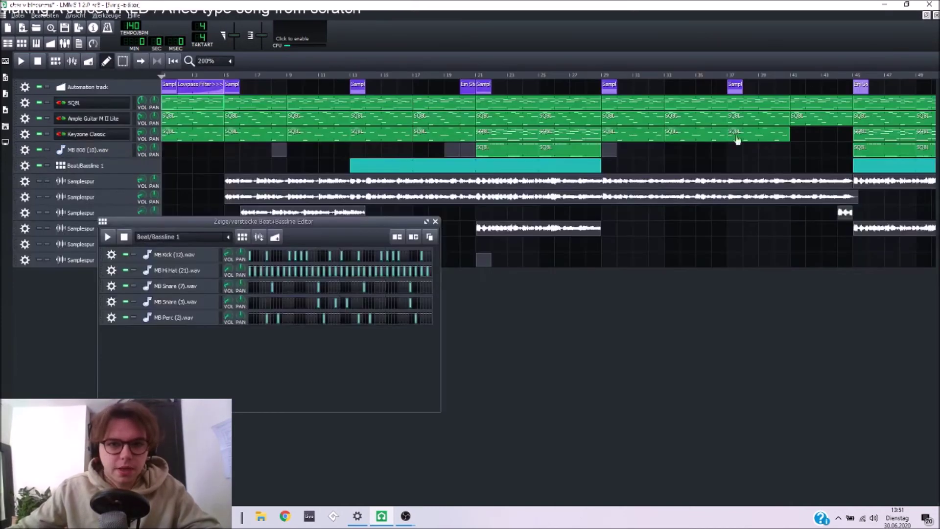
{"action": "left_click", "coordinate": [162, 210]}
Step: Clone the Beat/Bassline 1 track and delete the clone's block starting at bar 45
{"action": "left_click", "coordinate": [23, 167]}
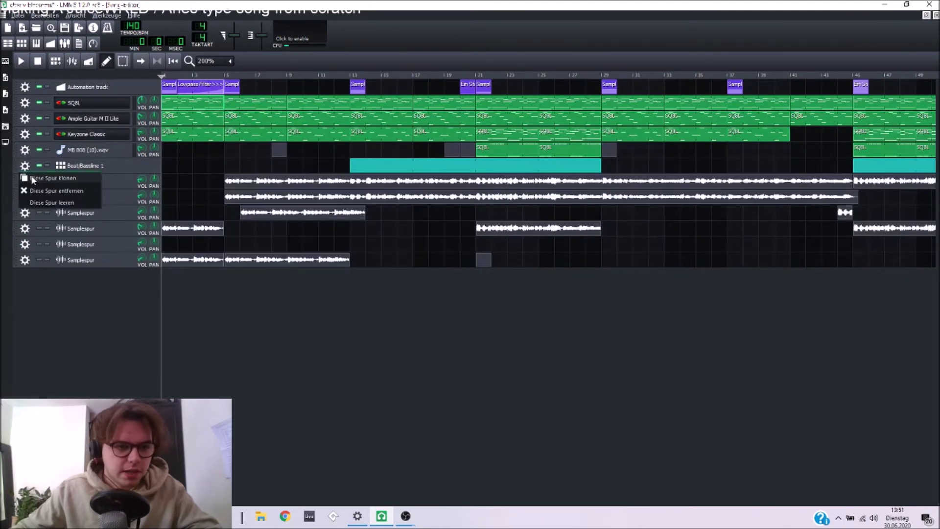
{"action": "left_click", "coordinate": [32, 178]}
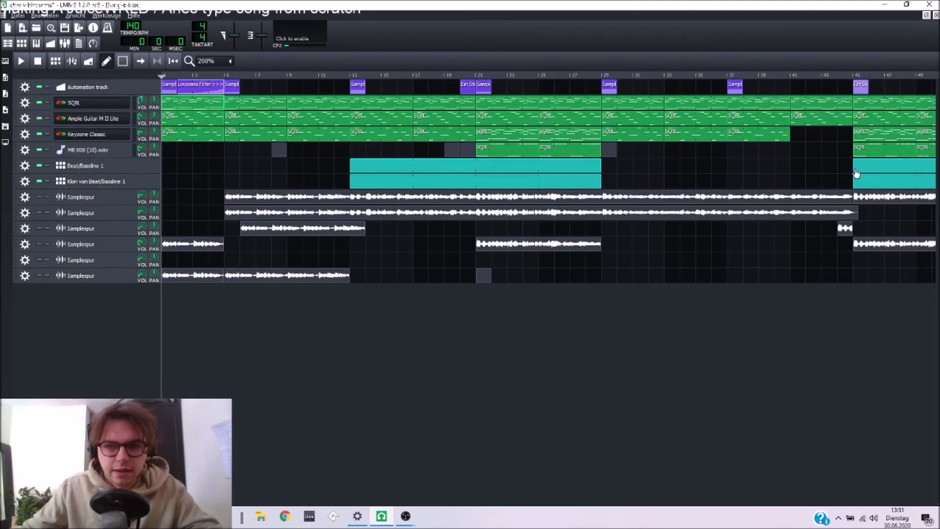
{"action": "middle_click", "coordinate": [865, 182]}
Step: Open the cloned Beat/Bassline 1 pattern in an enlarged editor and shorten it to 32 steps
{"action": "double_click", "coordinate": [568, 184]}
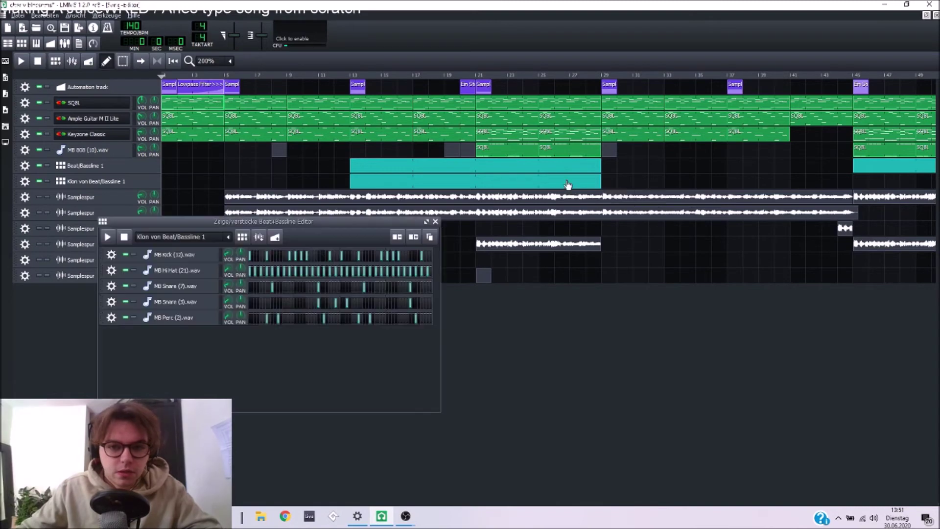
{"action": "left_click", "coordinate": [426, 222]}
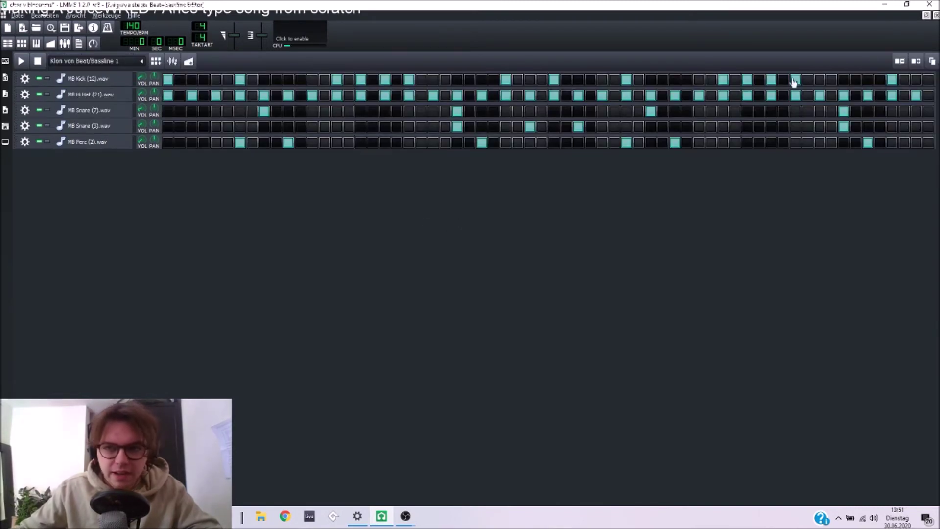
{"action": "left_click", "coordinate": [902, 61]}
{"action": "left_click", "coordinate": [903, 62]}
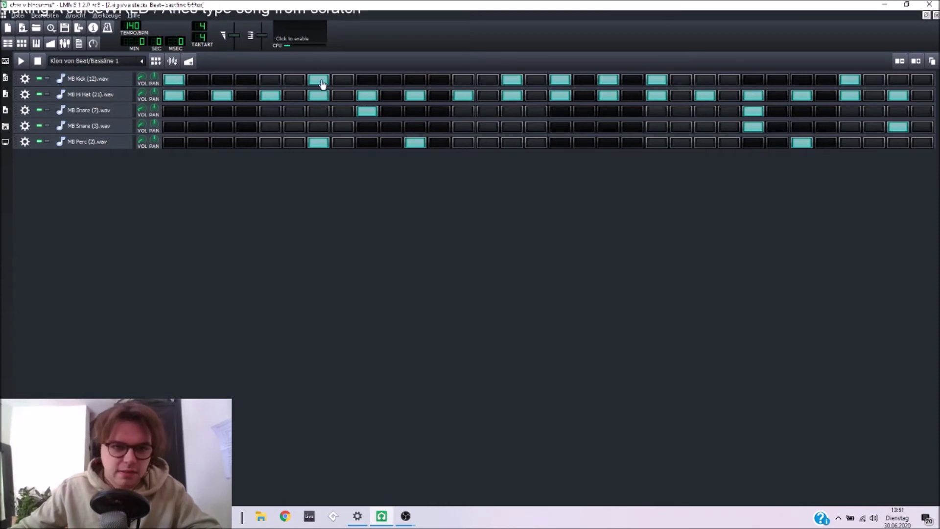
Step: Play the shortened cloned beat with MB Perc (2).wav muted and with it active again to compare the two
{"action": "key", "text": "space"}
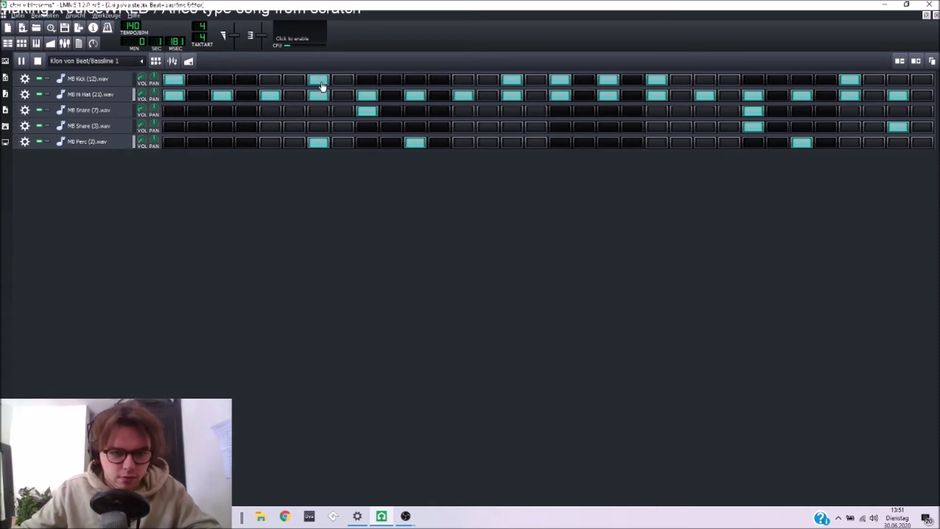
{"action": "left_click", "coordinate": [39, 141]}
{"action": "key", "text": "space"}
{"action": "key", "text": "space"}
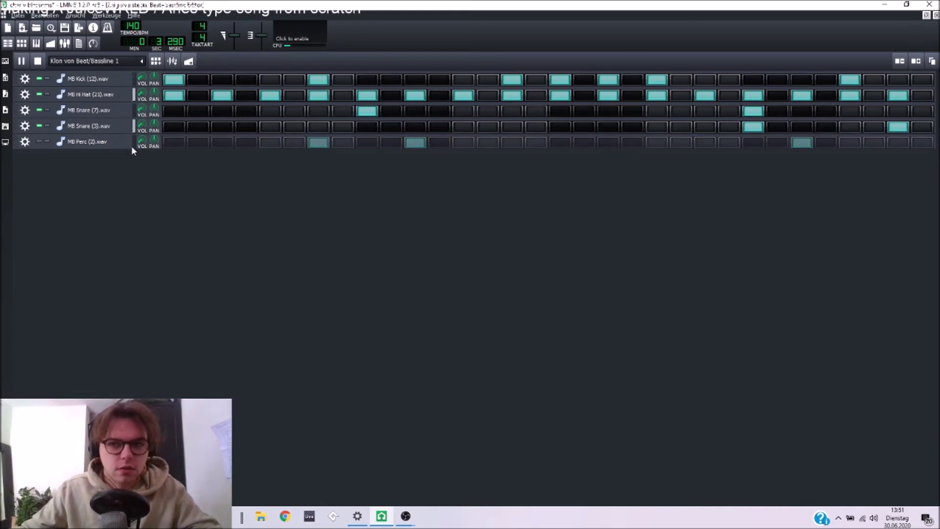
{"action": "key", "text": "space"}
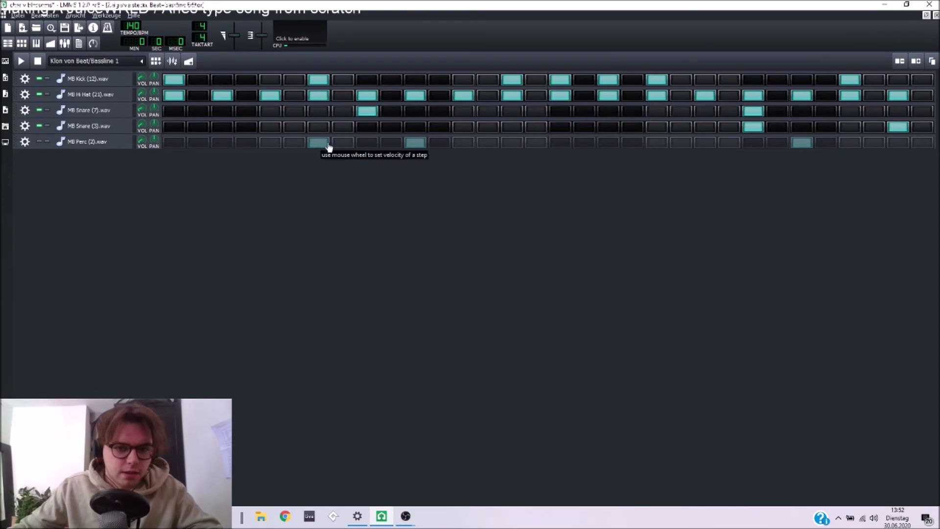
{"action": "left_click", "coordinate": [38, 142]}
{"action": "key", "text": "space"}
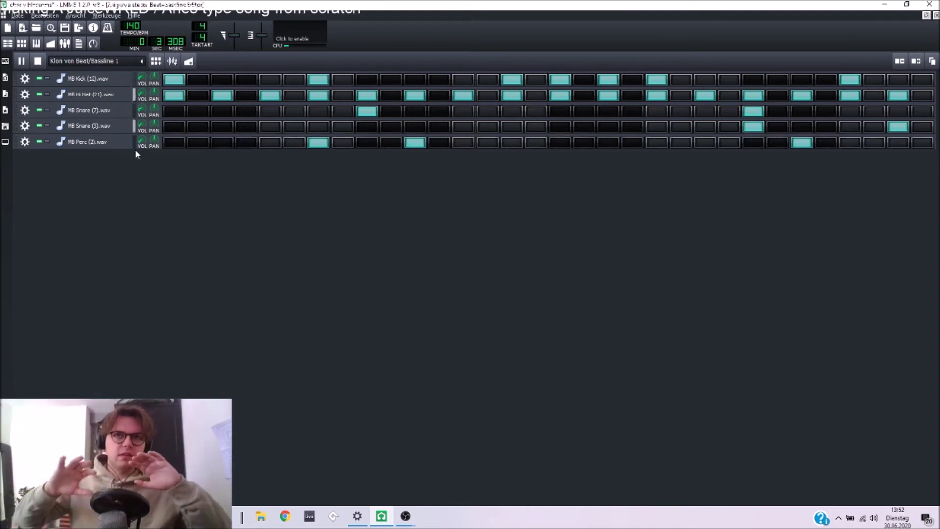
{"action": "key", "text": "space"}
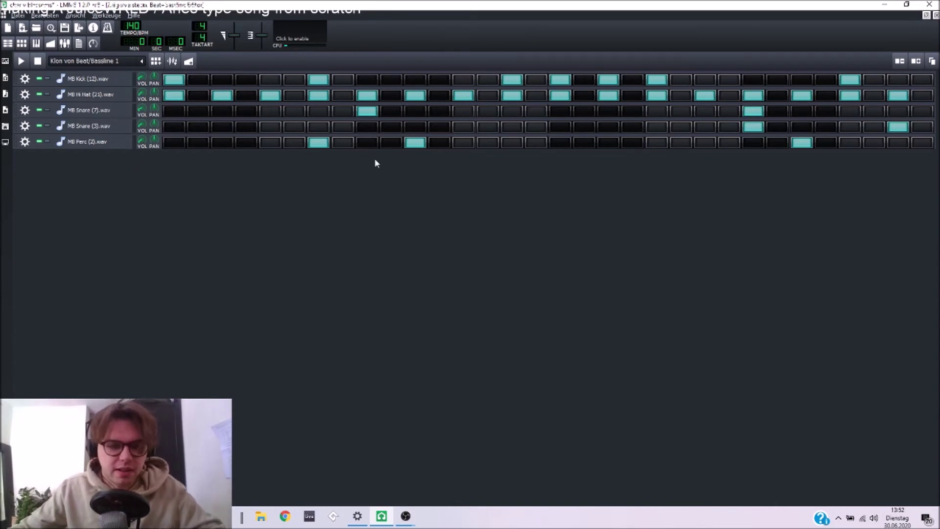
Step: Return to the song arrangement and mute the Klon von Beat/Bassline 1 track
{"action": "left_click", "coordinate": [925, 15]}
{"action": "left_click", "coordinate": [554, 307]}
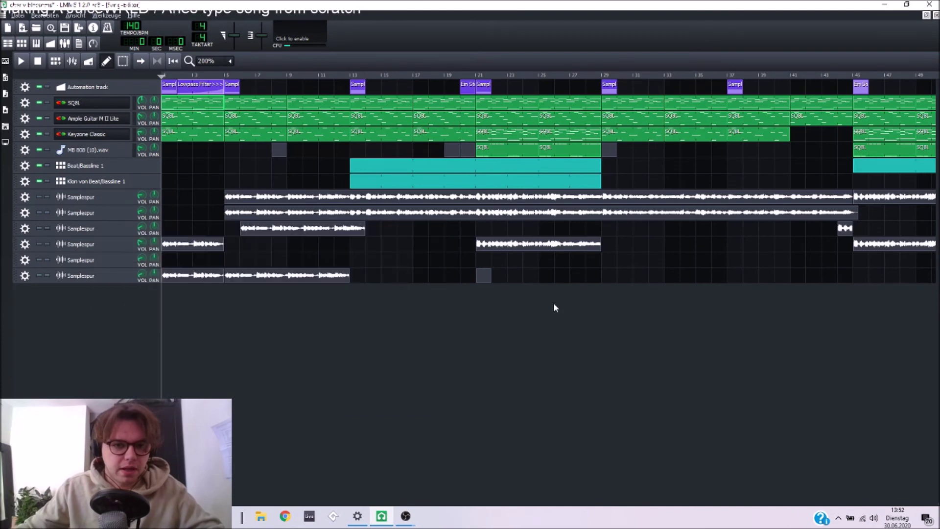
{"action": "left_click", "coordinate": [39, 182]}
Step: Open the original Beat/Bassline 1 pattern in an enlarged editor, play it on its own and return to the arrangement
{"action": "double_click", "coordinate": [385, 170]}
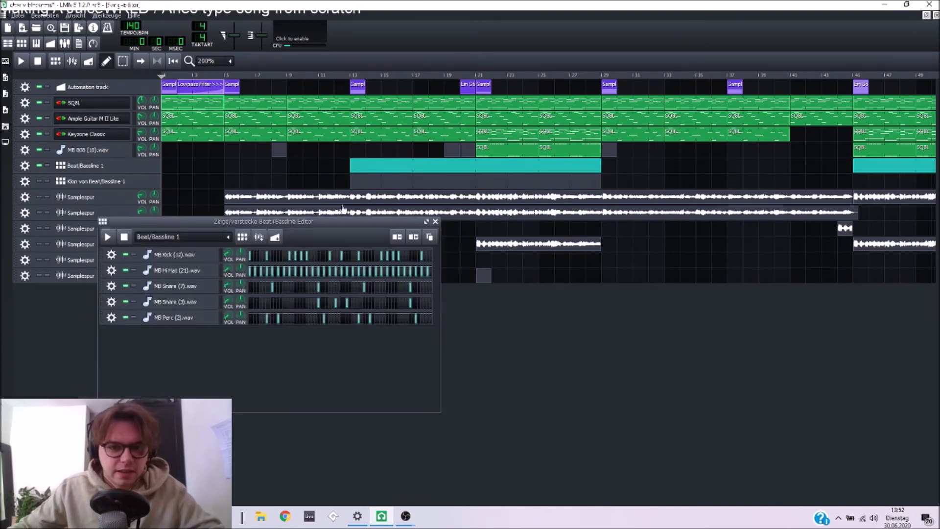
{"action": "left_click", "coordinate": [426, 222]}
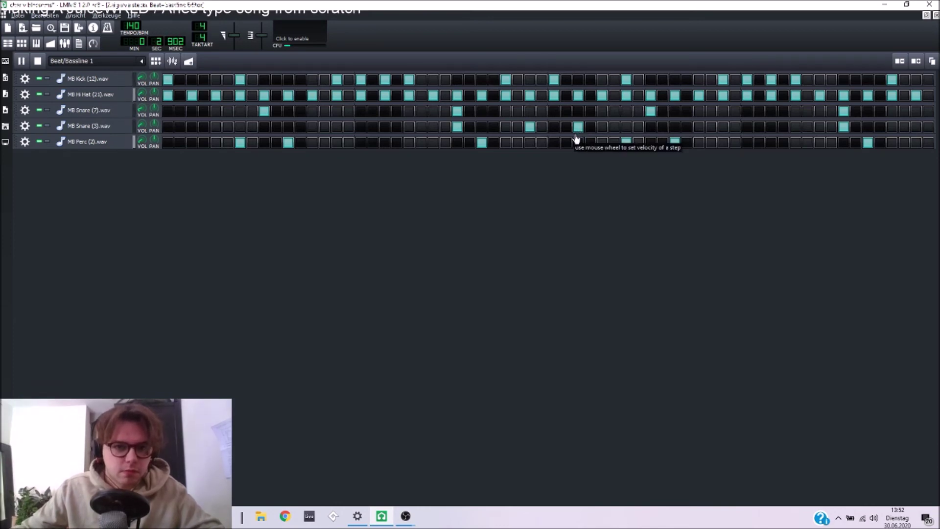
{"action": "key", "text": "space"}
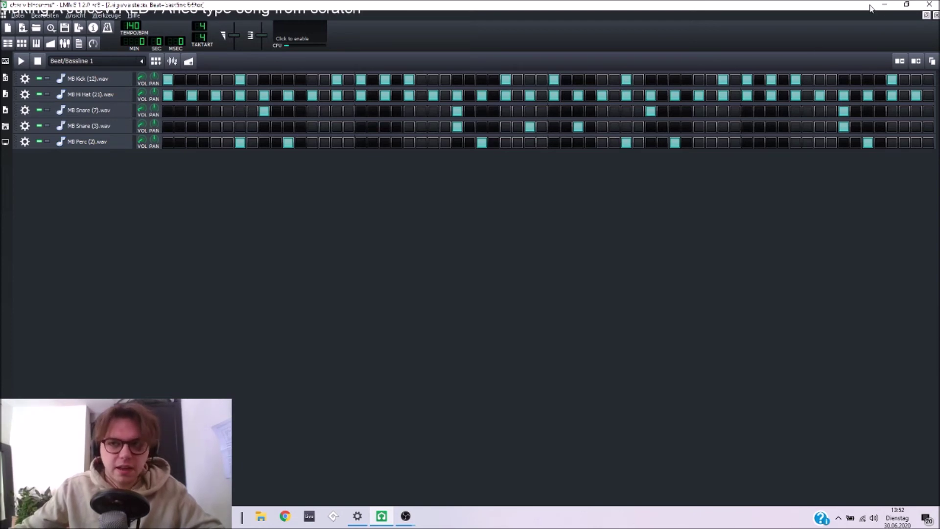
{"action": "left_click", "coordinate": [926, 15]}
{"action": "left_click", "coordinate": [667, 342]}
Step: Play the arrangement from just before bar 13 into bar 24 to hear the original beat with the melody
{"action": "left_click", "coordinate": [342, 79]}
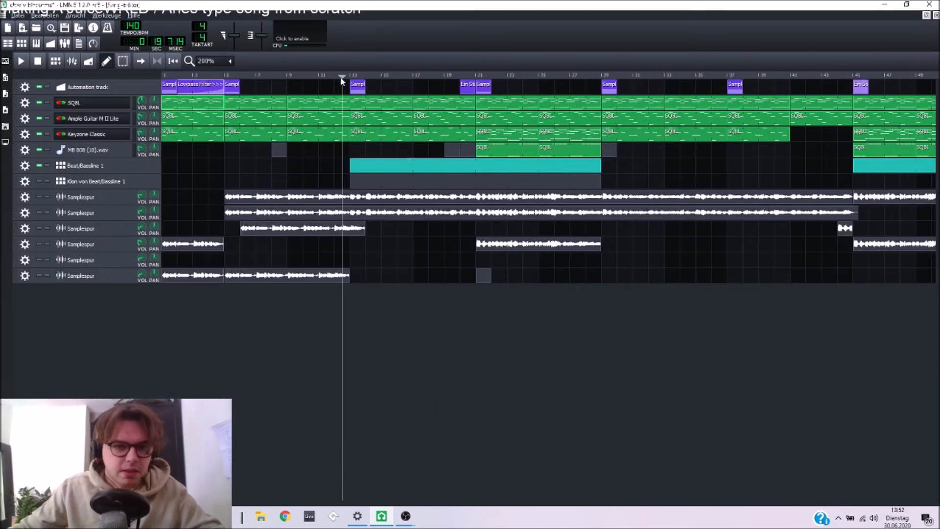
{"action": "key", "text": "space"}
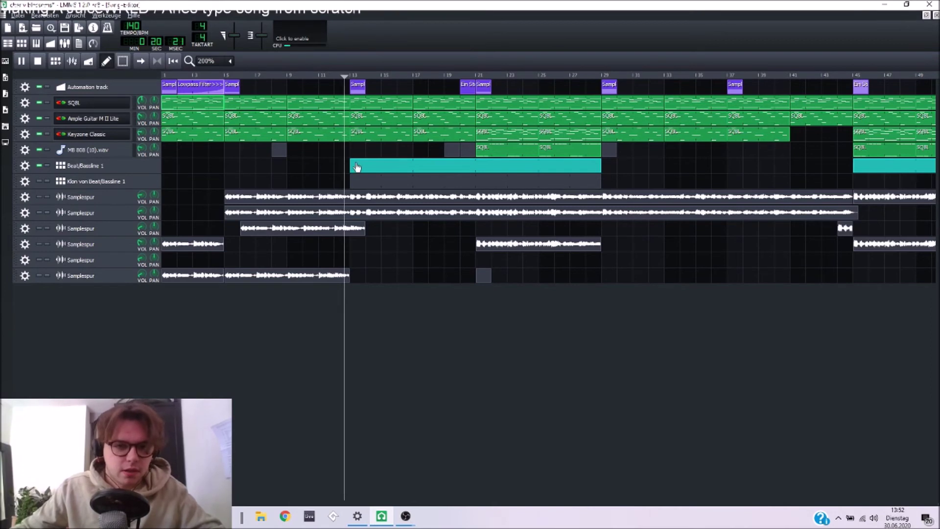
{"action": "scroll", "coordinate": [380, 157], "scroll_direction": "up", "scroll_amount": 1, "text": "ctrl"}
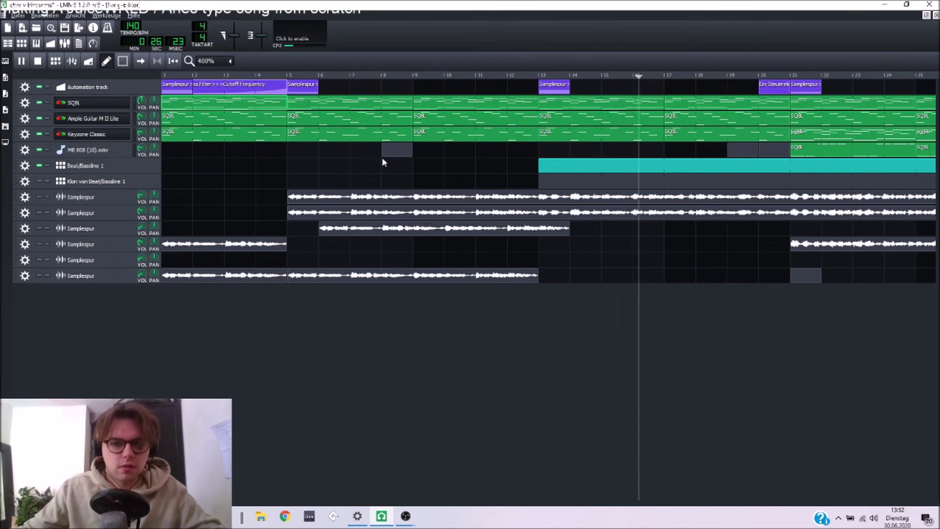
{"action": "scroll", "coordinate": [382, 158], "scroll_direction": "down", "scroll_amount": 1, "text": "ctrl"}
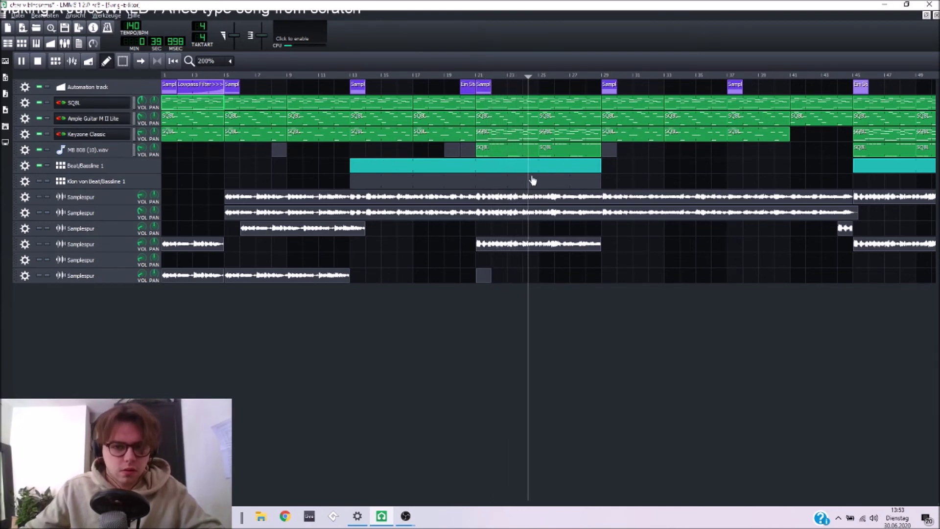
{"action": "key", "text": "space"}
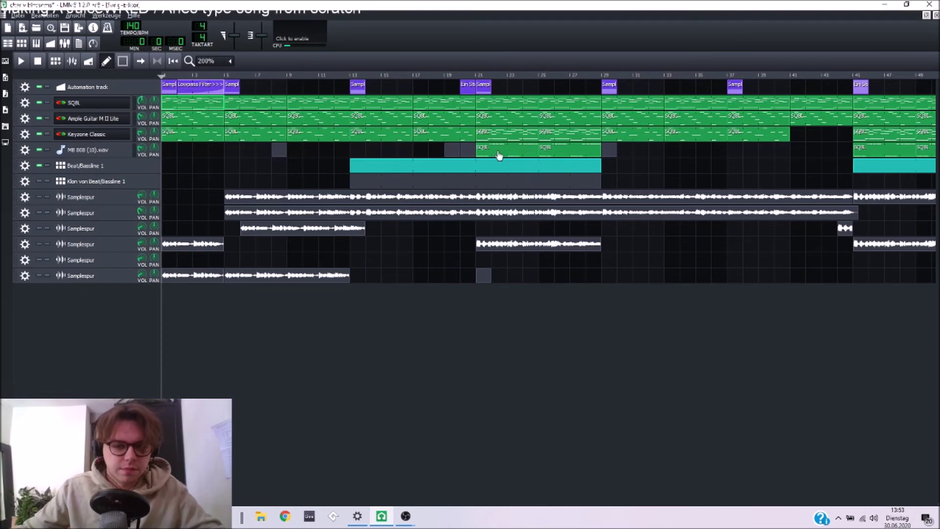
Step: Solo the MB 808 (10).wav bass track and open its sample settings
{"action": "left_click", "coordinate": [48, 150]}
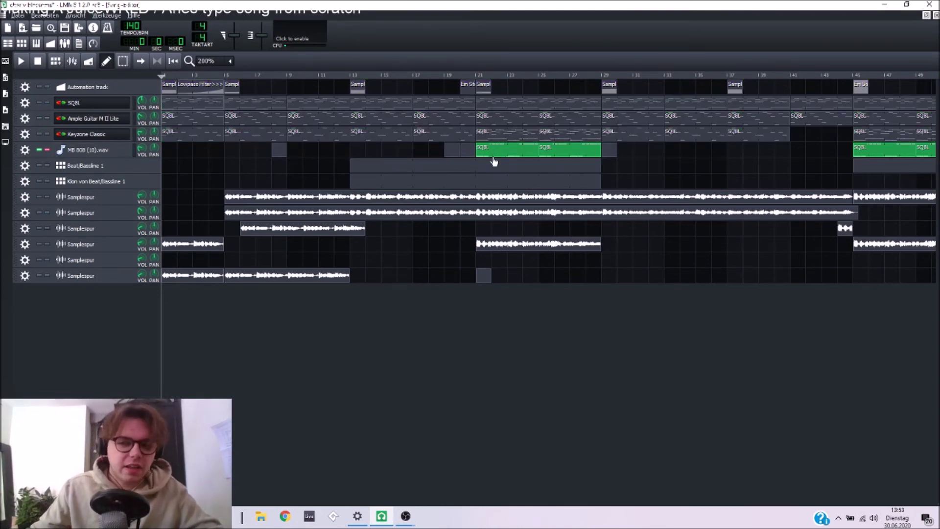
{"action": "left_click", "coordinate": [84, 150]}
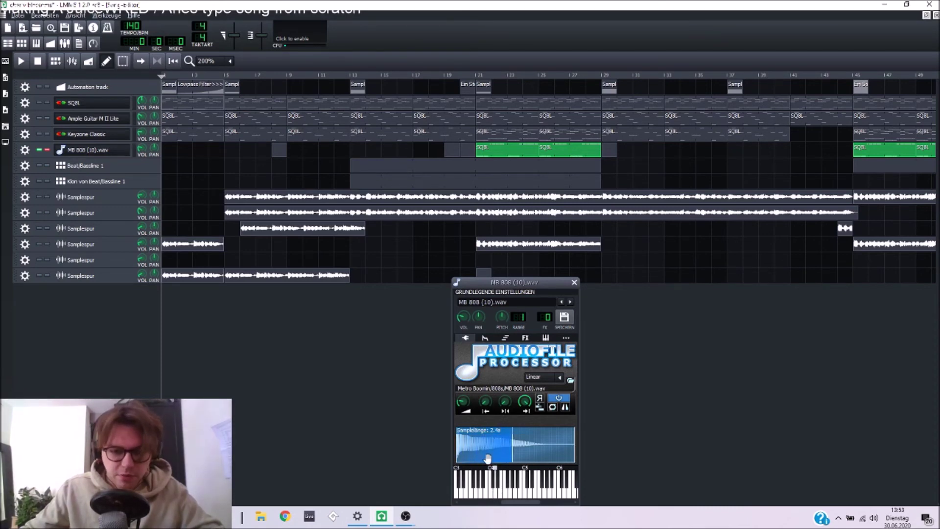
Step: Open the 808 pattern at bar 21 in an enlarged piano roll, play its notes alone and return to the arrangement
{"action": "double_click", "coordinate": [484, 153]}
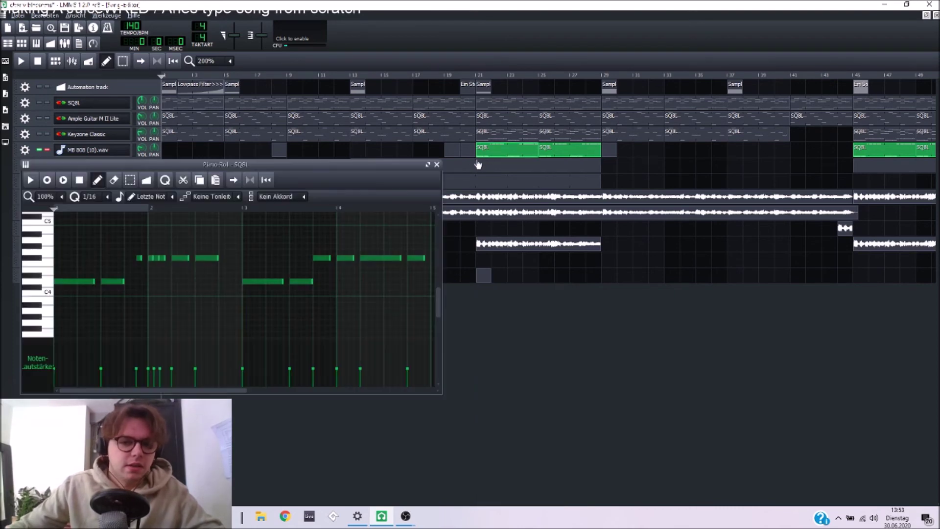
{"action": "left_click", "coordinate": [428, 166]}
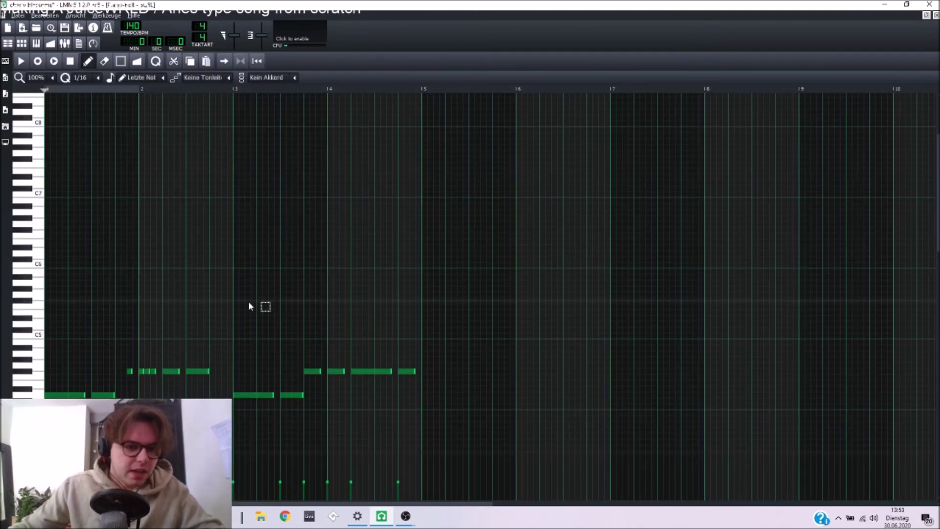
{"action": "scroll", "coordinate": [248, 301], "scroll_direction": "up", "scroll_amount": 2}
{"action": "scroll", "coordinate": [256, 303], "scroll_direction": "down", "scroll_amount": 1}
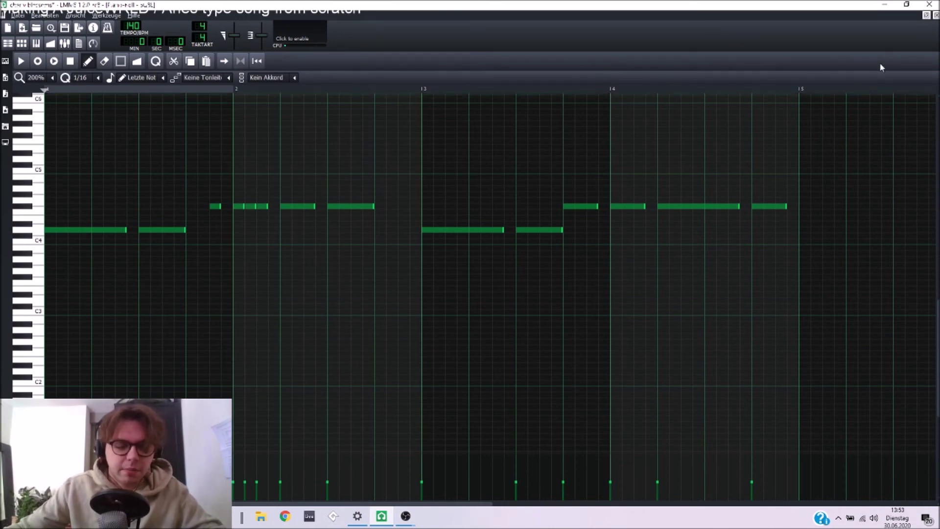
{"action": "key", "text": "space"}
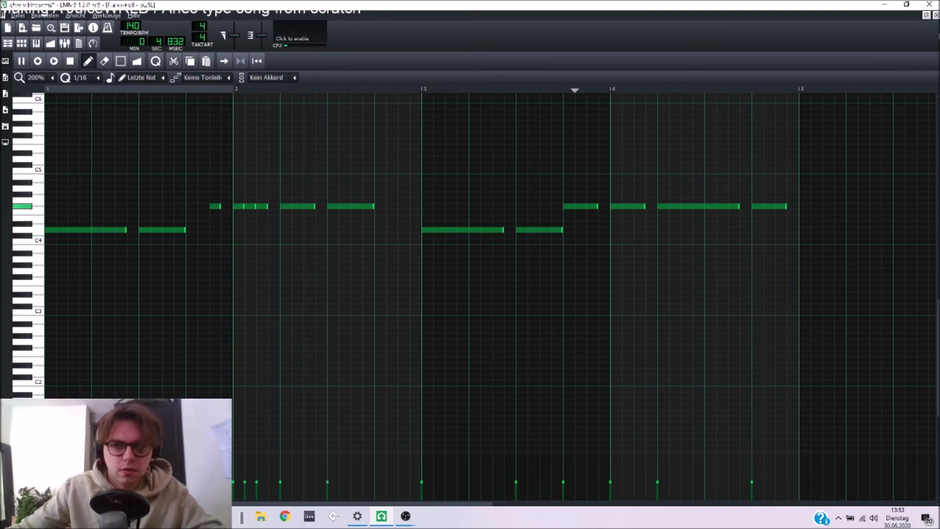
{"action": "left_click", "coordinate": [925, 15]}
Step: Turn off the 808 track's solo and play the arrangement from just before bar 21 through bar 28
{"action": "left_click", "coordinate": [472, 76]}
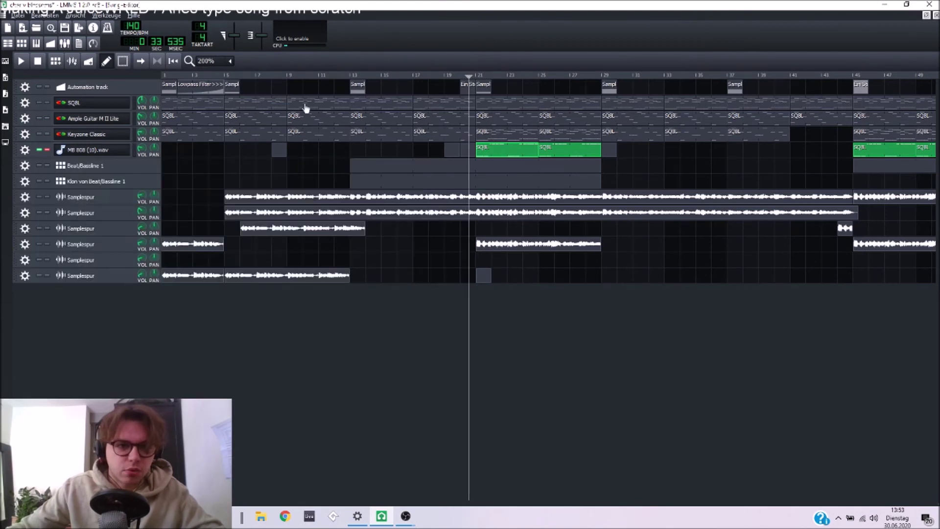
{"action": "left_click", "coordinate": [46, 150]}
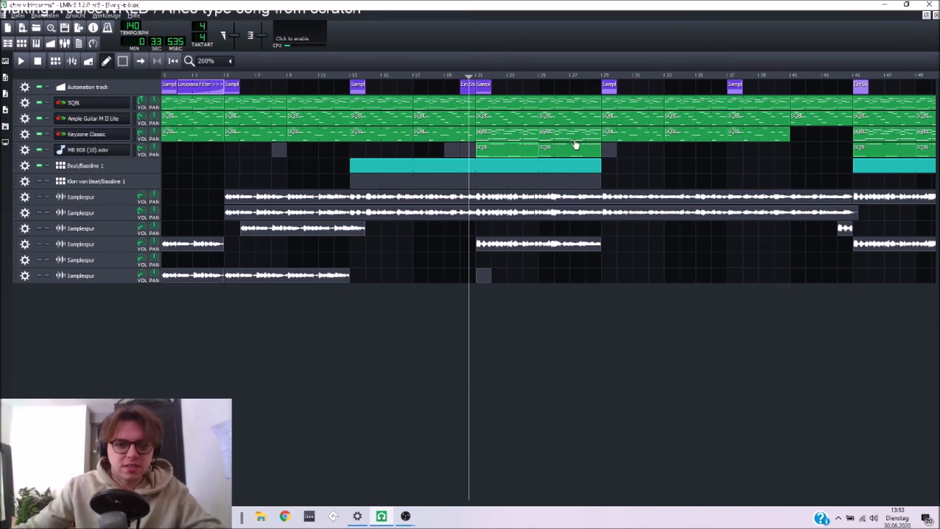
{"action": "key", "text": "space"}
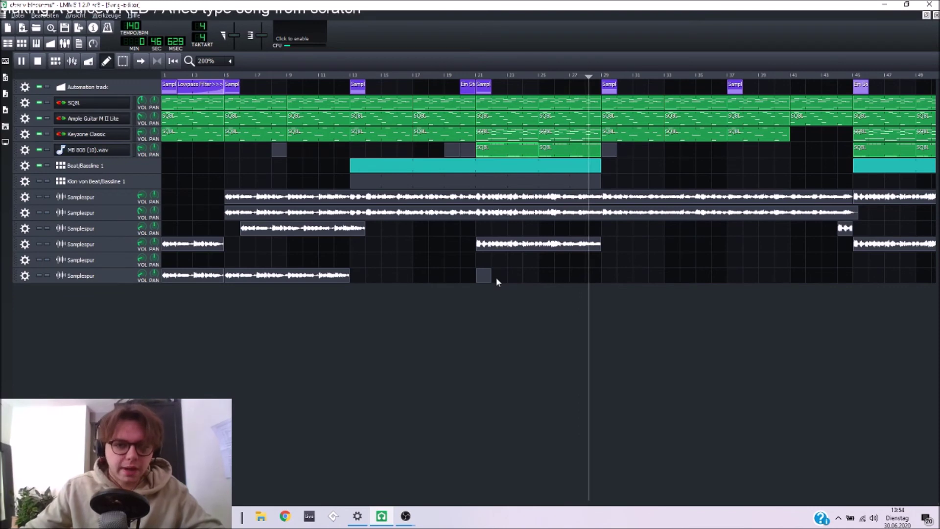
{"action": "key", "text": "space"}
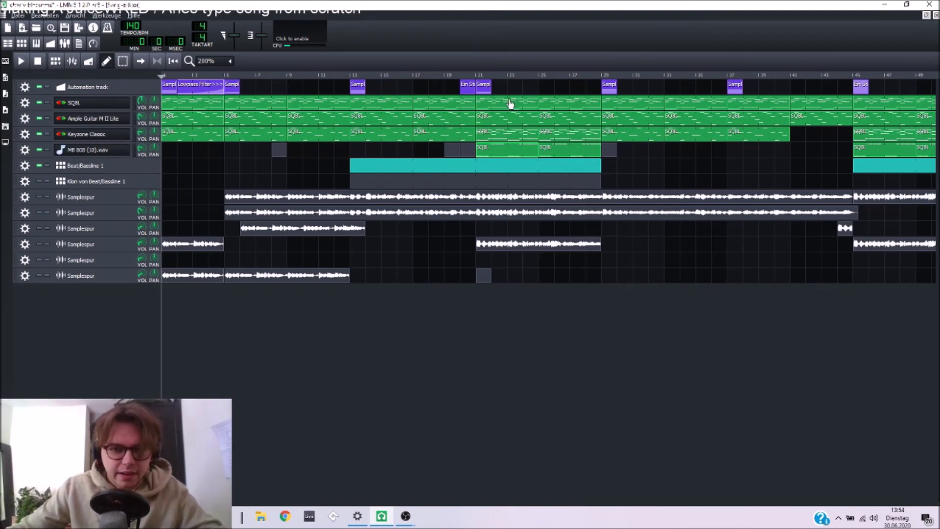
Step: Open the Keyzone Classic pattern at bar 21, play it while viewing its full note range, and close the piano roll
{"action": "left_click", "coordinate": [512, 135]}
{"action": "double_click", "coordinate": [510, 136]}
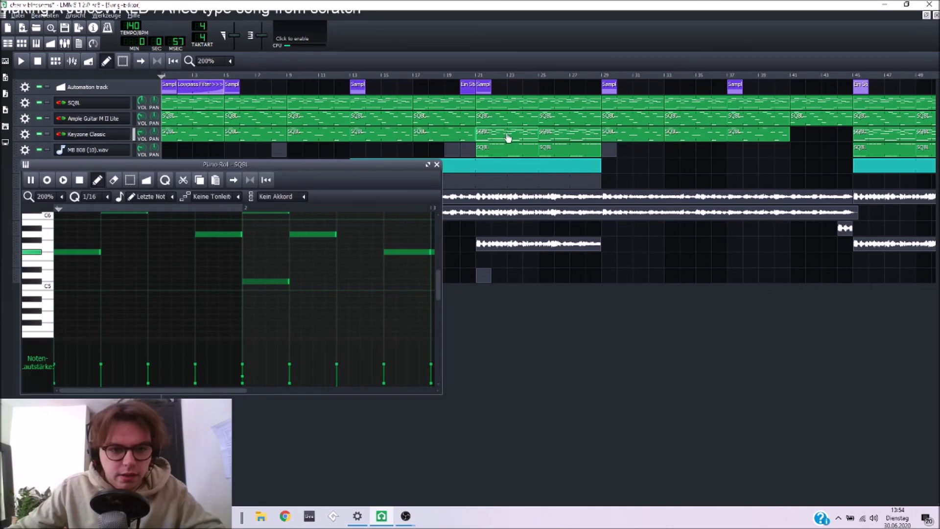
{"action": "key", "text": "space"}
{"action": "scroll", "coordinate": [208, 262], "scroll_direction": "down", "scroll_amount": 1, "text": "ctrl"}
{"action": "scroll", "coordinate": [207, 262], "scroll_direction": "up", "scroll_amount": 5}
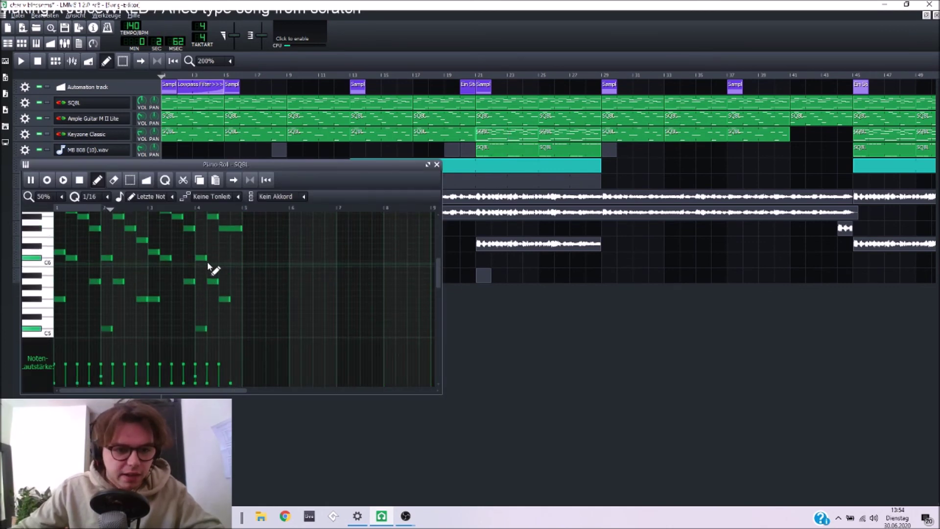
{"action": "key", "text": "space"}
{"action": "left_click", "coordinate": [437, 165]}
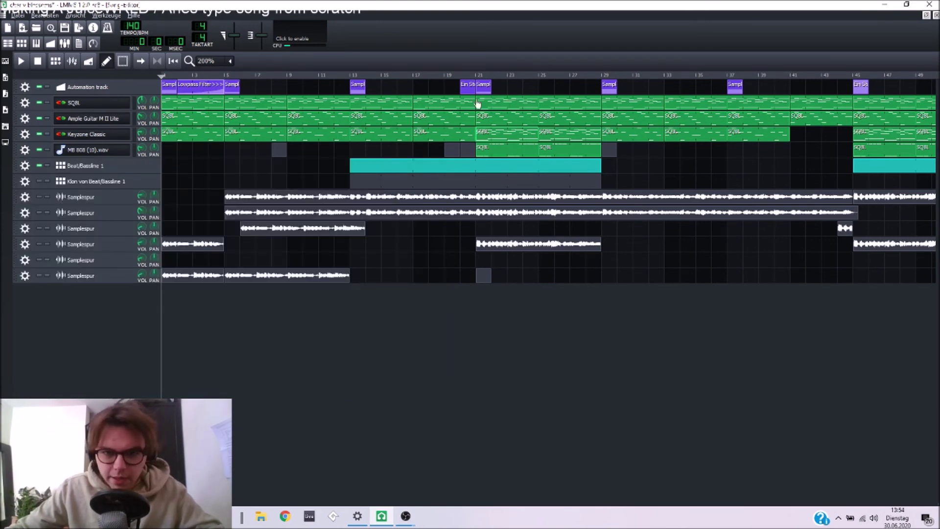
Step: Play the arrangement from late in bar 28 into bar 32 to hear the section after the drums end
{"action": "left_click", "coordinate": [592, 75]}
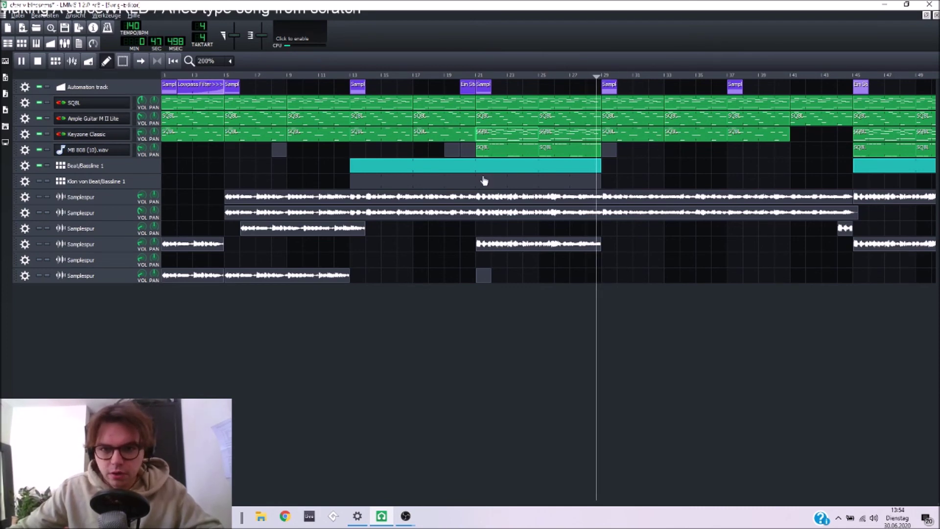
{"action": "scroll", "coordinate": [417, 164], "scroll_direction": "down", "scroll_amount": 1}
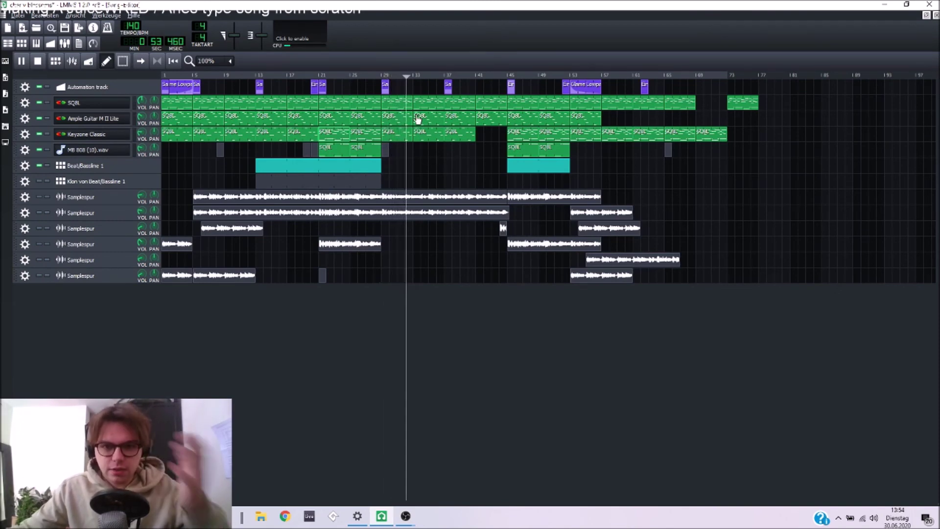
{"action": "key", "text": "space"}
Step: Play the arrangement from late in bar 40 into bar 54 to hear the second drum and 808 section
{"action": "left_click", "coordinate": [474, 75]}
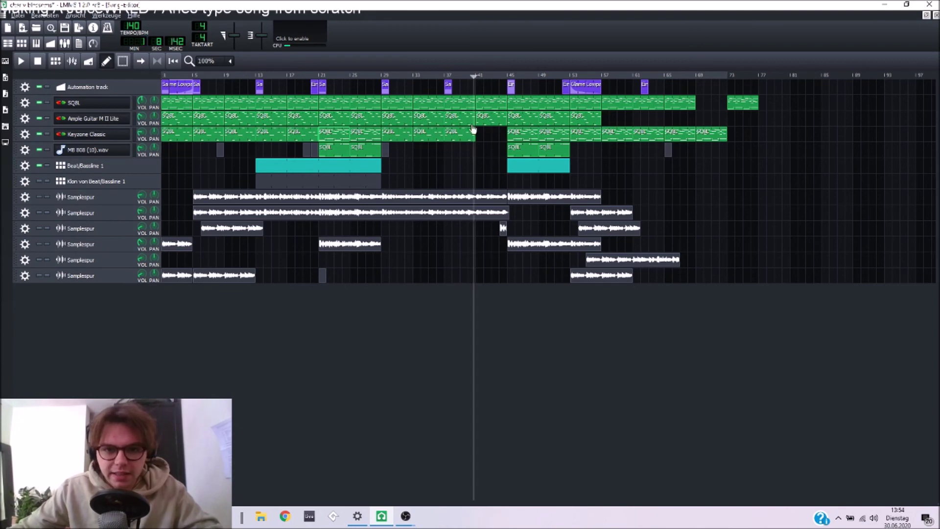
{"action": "key", "text": "space"}
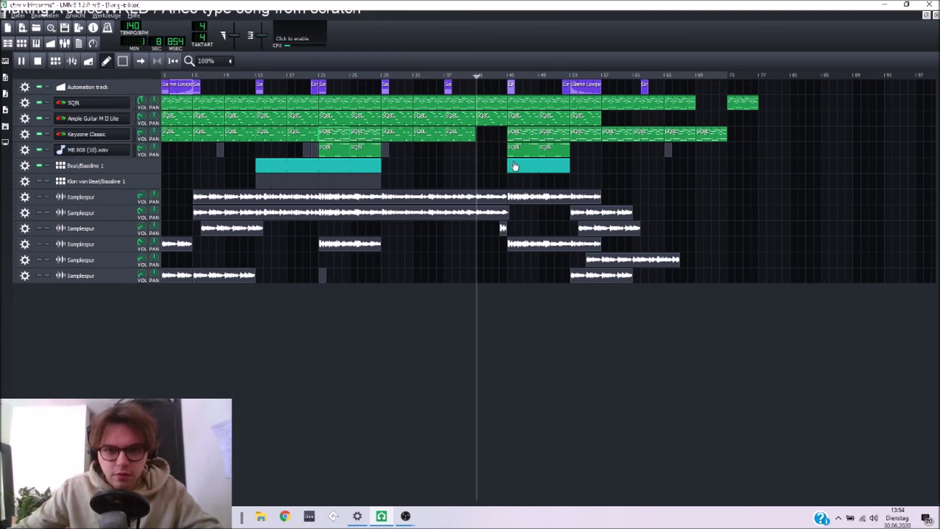
{"action": "scroll", "coordinate": [558, 180], "scroll_direction": "up", "scroll_amount": 1}
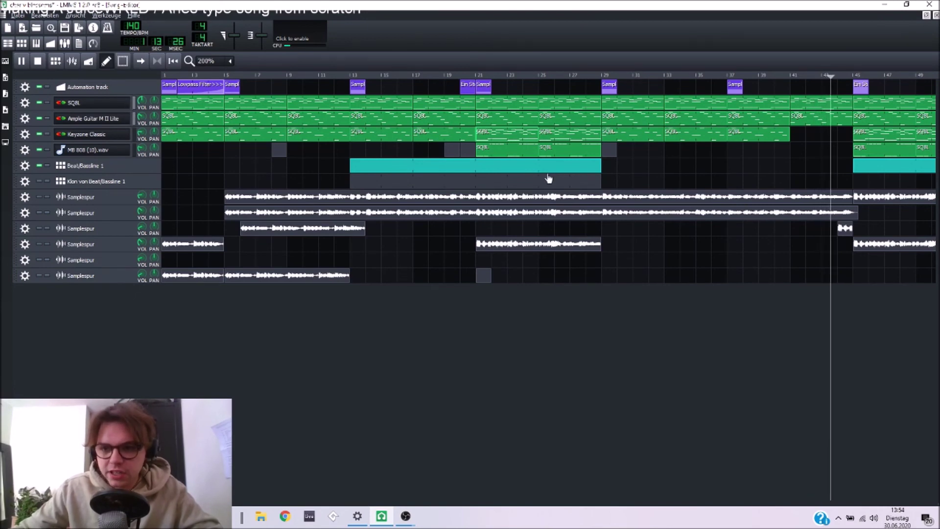
{"action": "scroll", "coordinate": [548, 179], "scroll_direction": "down", "scroll_amount": 1}
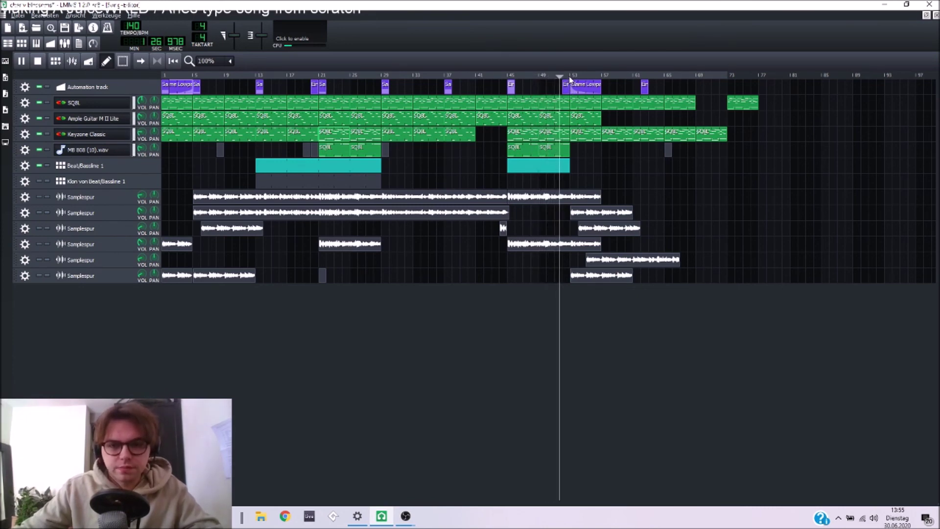
{"action": "scroll", "coordinate": [605, 114], "scroll_direction": "up", "scroll_amount": 1, "text": "ctrl"}
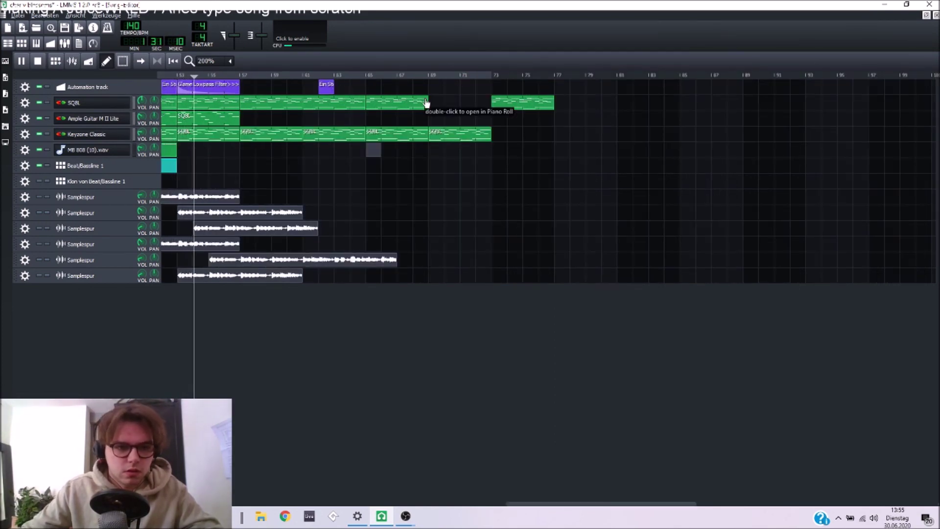
{"action": "key", "text": "space"}
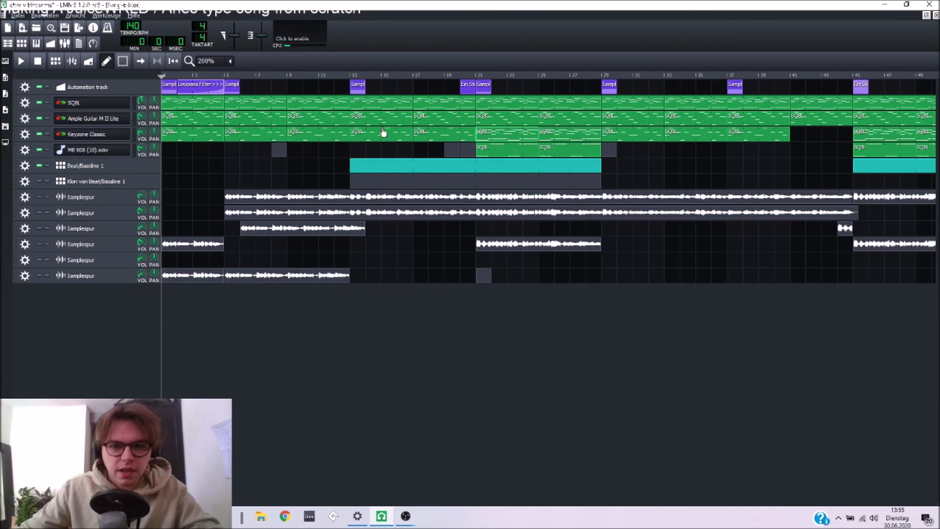
Step: Play the outro from late in bar 56 into bar 72 and delete the isolated SQ8L pattern at bar 73
{"action": "scroll", "coordinate": [385, 131], "scroll_direction": "down", "scroll_amount": 1, "text": "ctrl"}
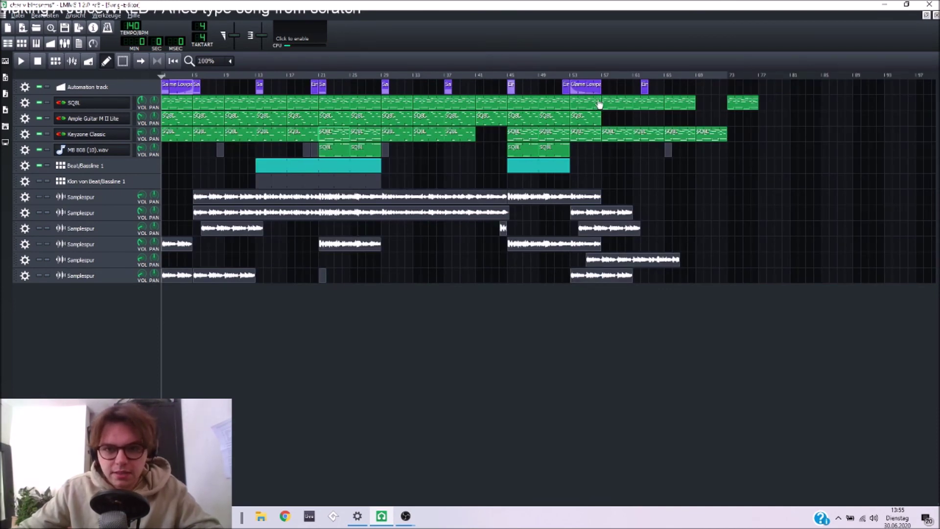
{"action": "left_click", "coordinate": [599, 77]}
{"action": "key", "text": "space"}
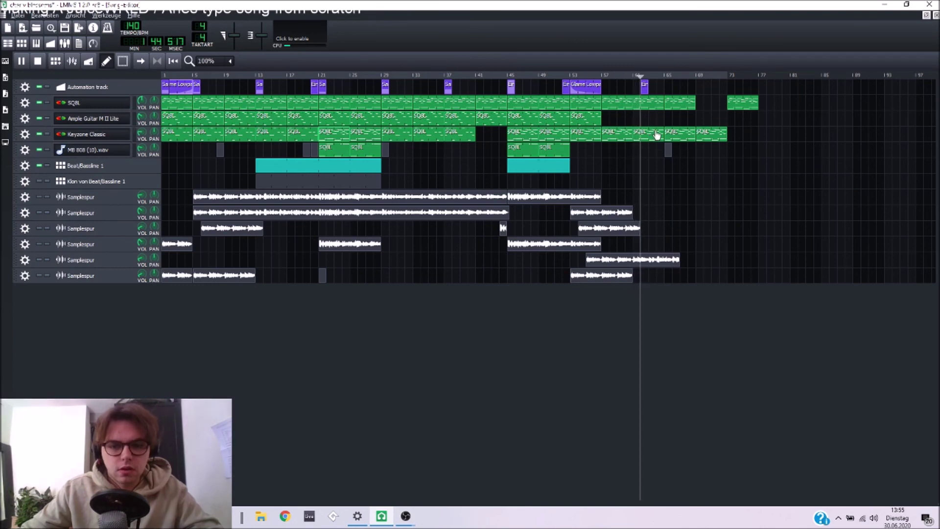
{"action": "middle_click", "coordinate": [740, 103]}
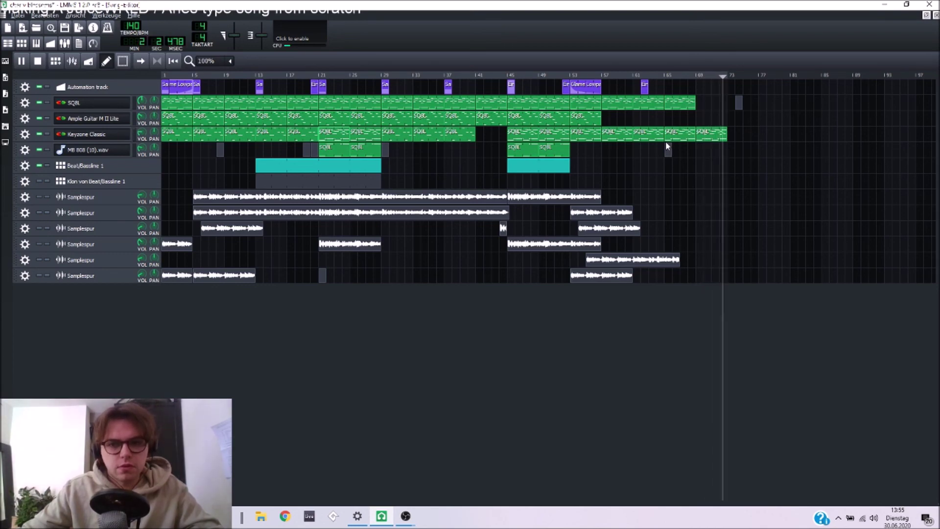
{"action": "key", "text": "space"}
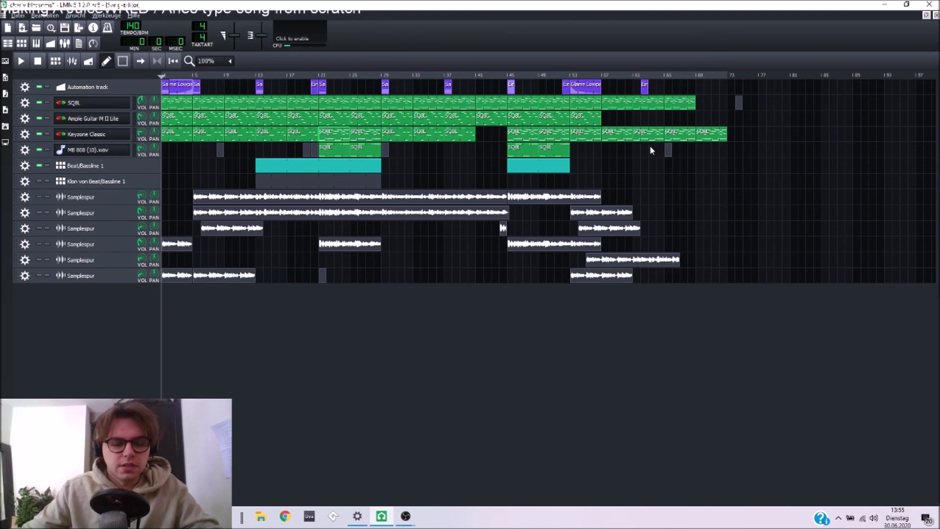